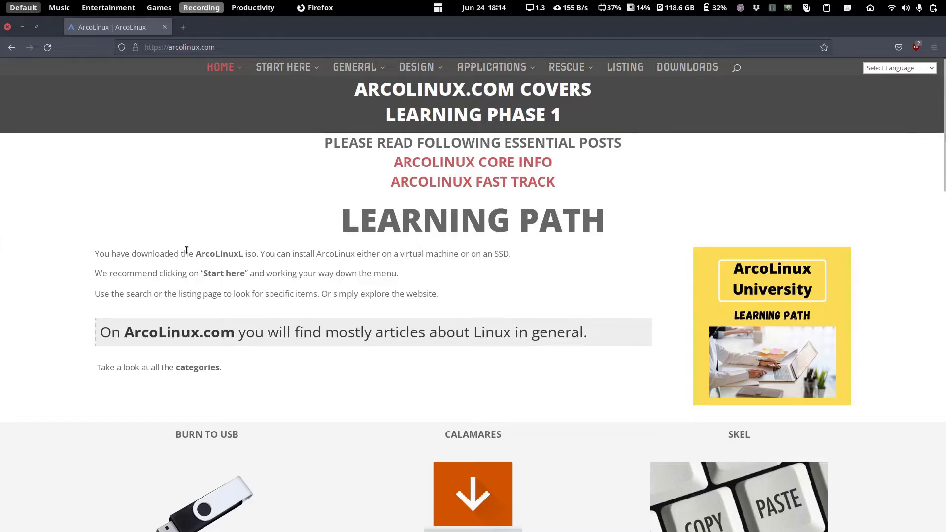
- Scroll through the current arcolinux.info page
scroll(176, 255, "down", 2)
scroll(169, 254, "up", 2)
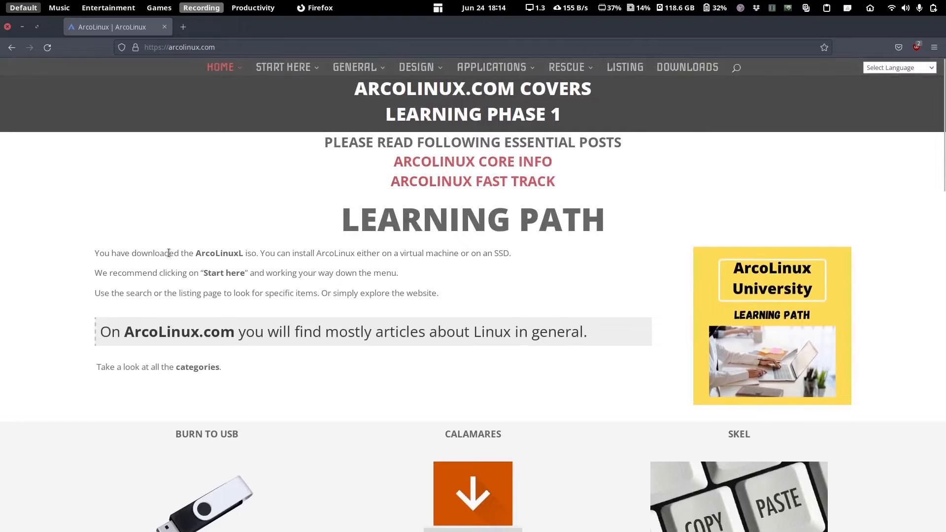
scroll(169, 254, "down", 1)
scroll(169, 254, "down", 10)
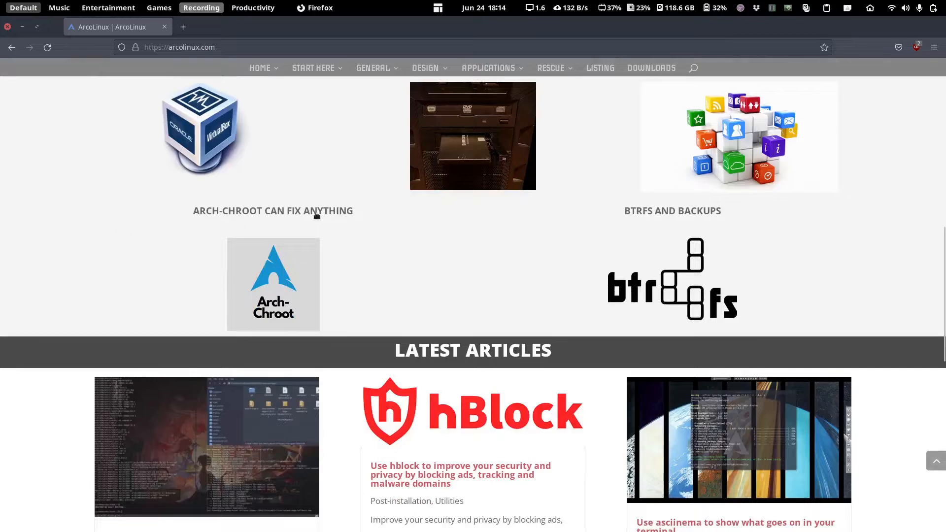
scroll(406, 212, "down", 7)
scroll(406, 212, "down", 2)
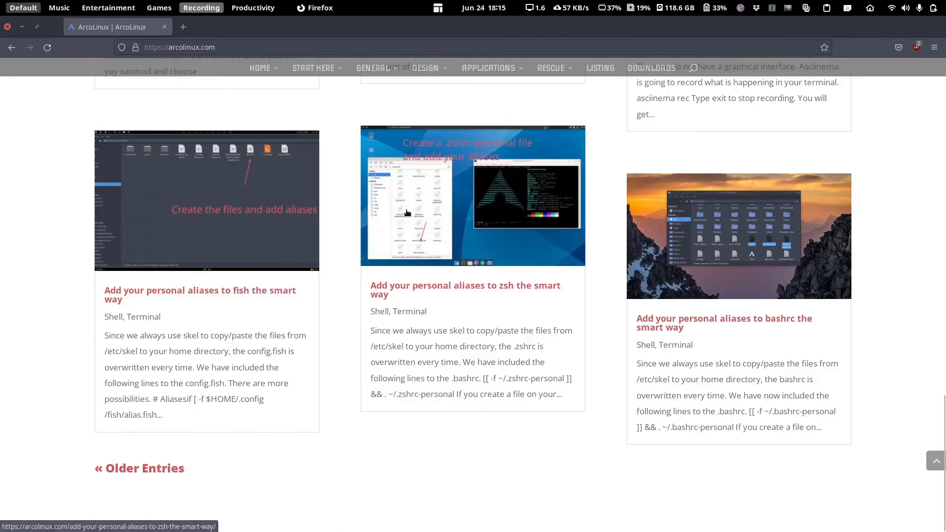
scroll(397, 208, "up", 10)
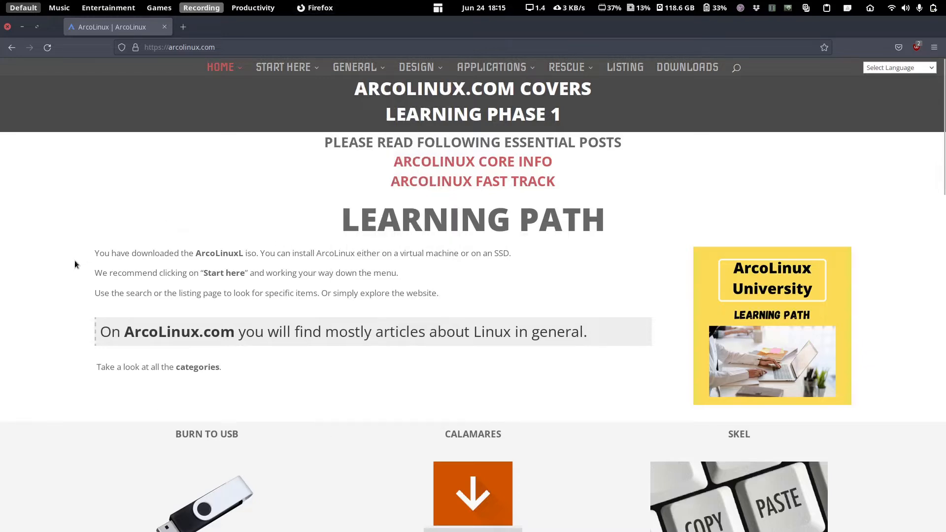
- Open the ArcoLinux University learning path in a second tab and switch to it
middle_click(770, 337)
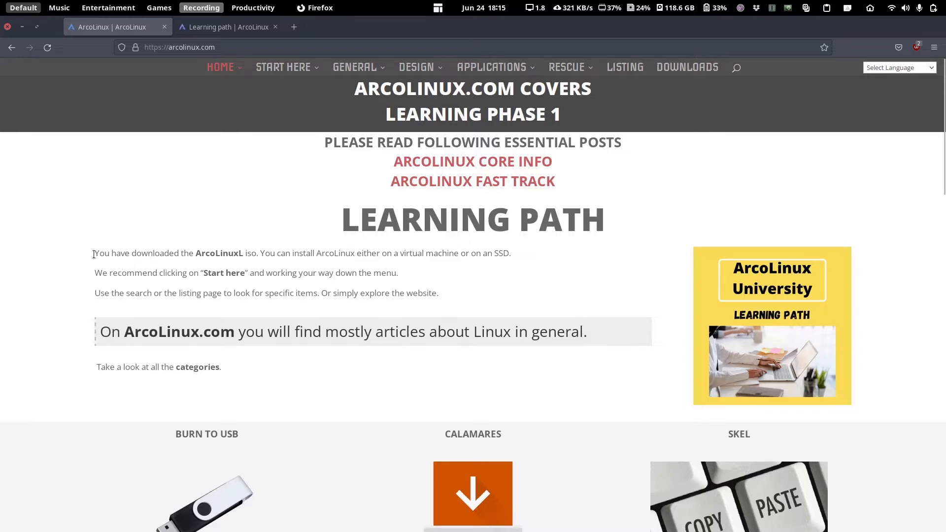
left_click(212, 30)
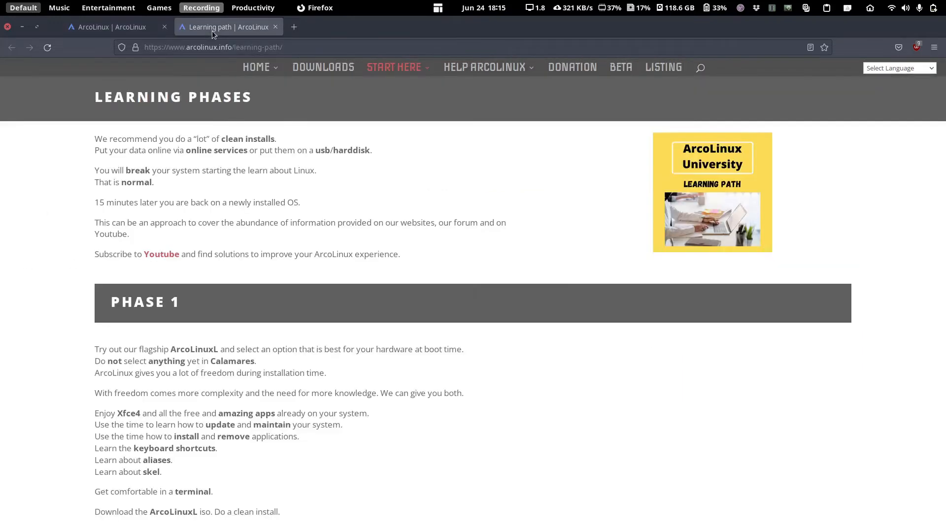
scroll(416, 326, "down", 2)
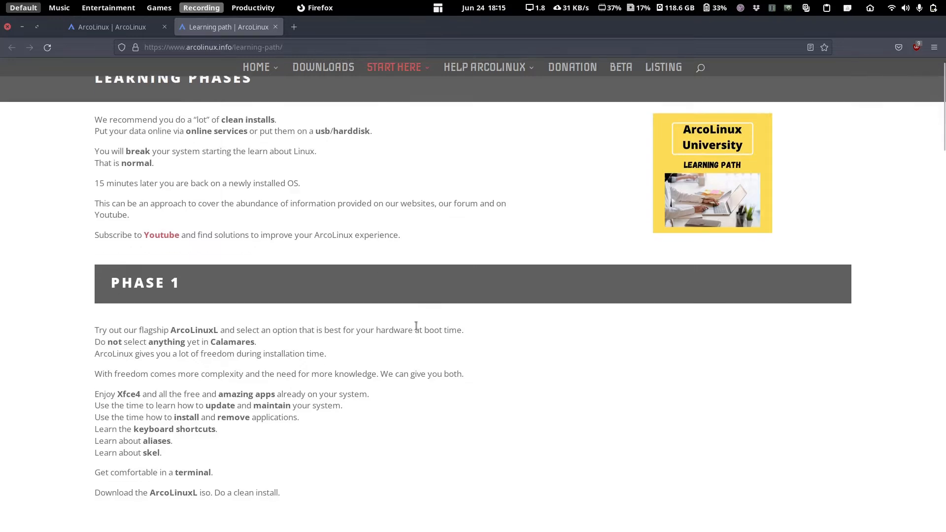
scroll(416, 325, "up", 2)
scroll(413, 326, "down", 4)
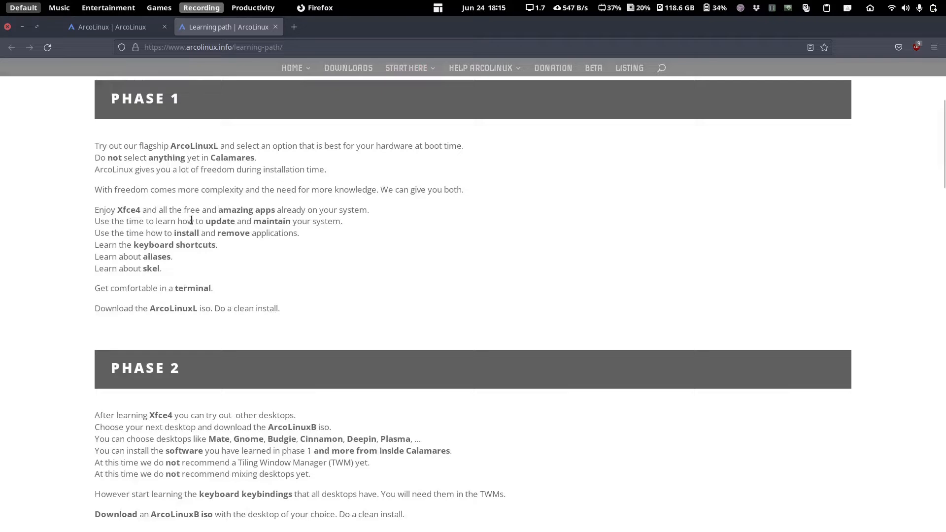
scroll(191, 219, "down", 4)
scroll(191, 220, "down", 3)
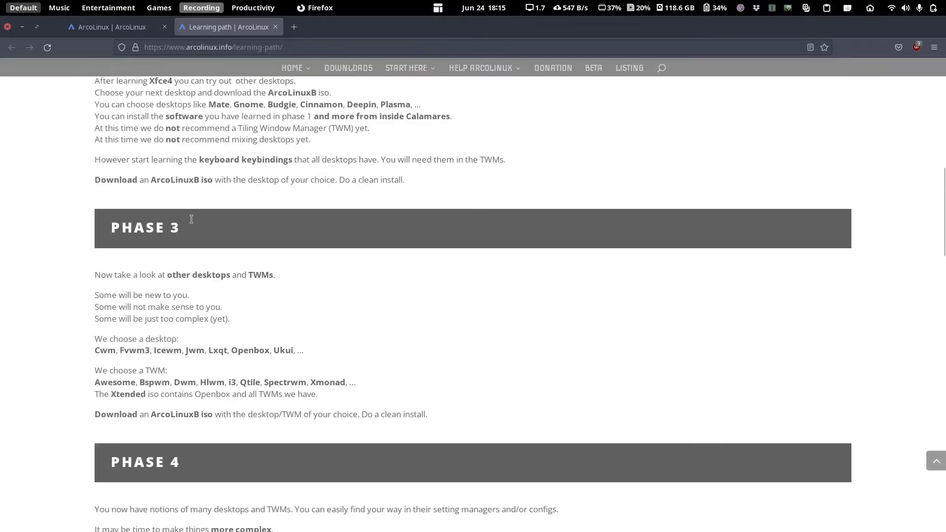
scroll(540, 331, "down", 3)
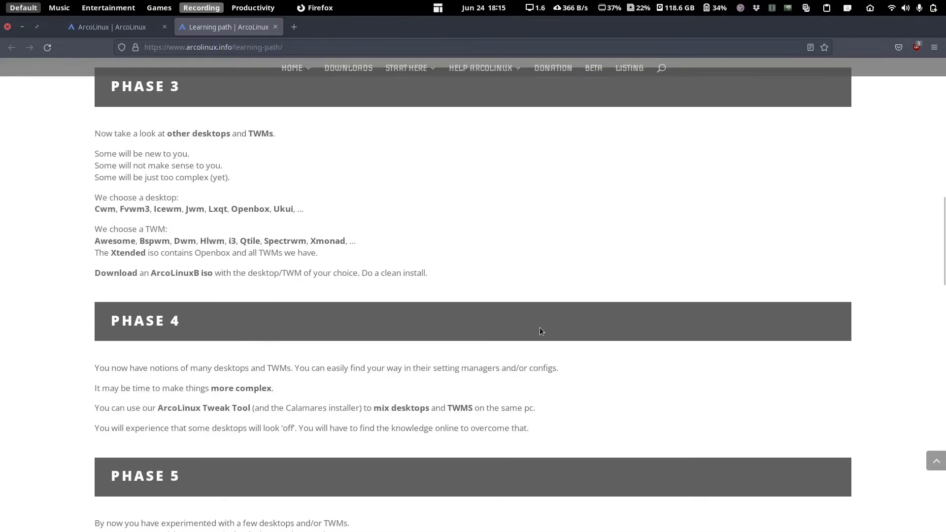
- Scroll through the learning phases, then back to the top of the page
scroll(530, 325, "down", 7)
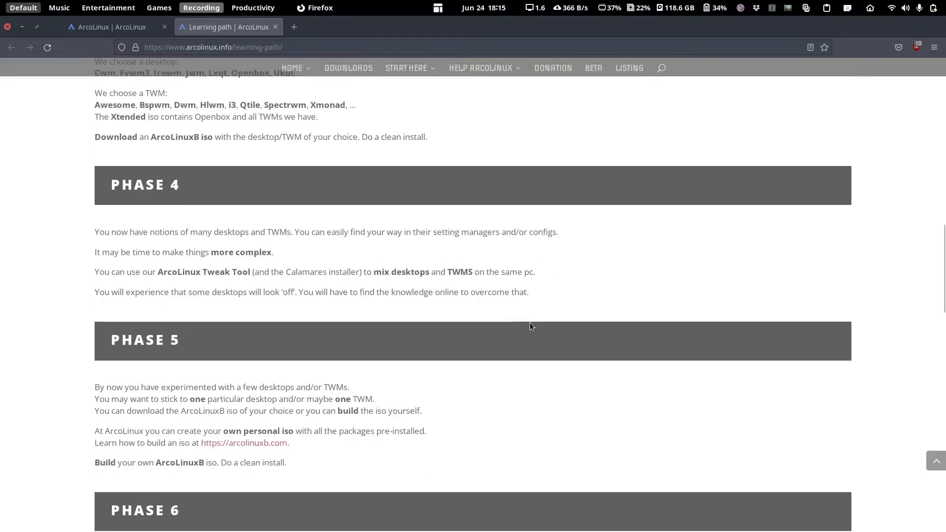
scroll(507, 318, "down", 9)
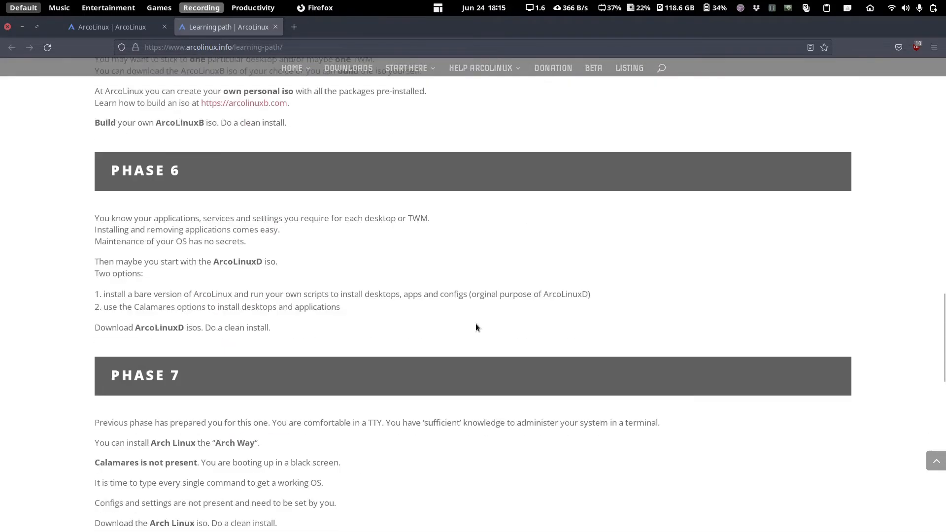
scroll(416, 317, "down", 7)
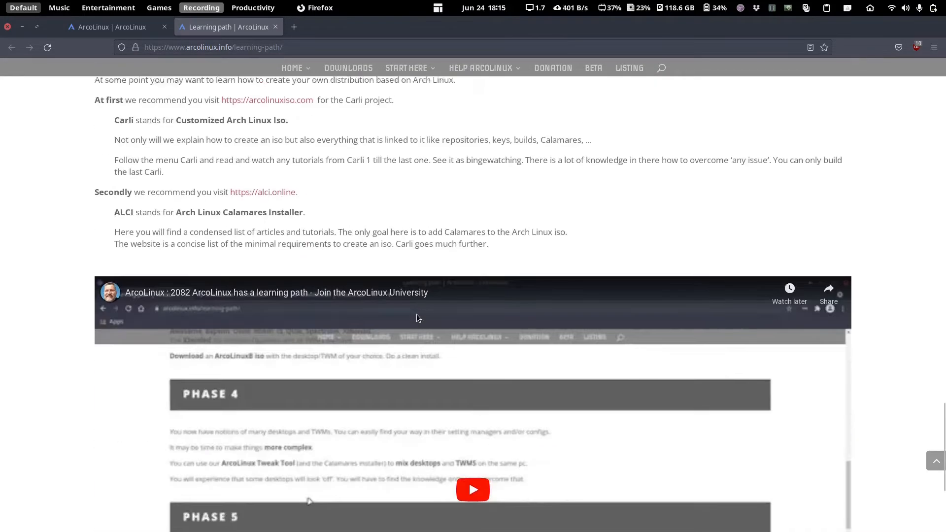
scroll(416, 318, "up", 2)
scroll(416, 317, "down", 4)
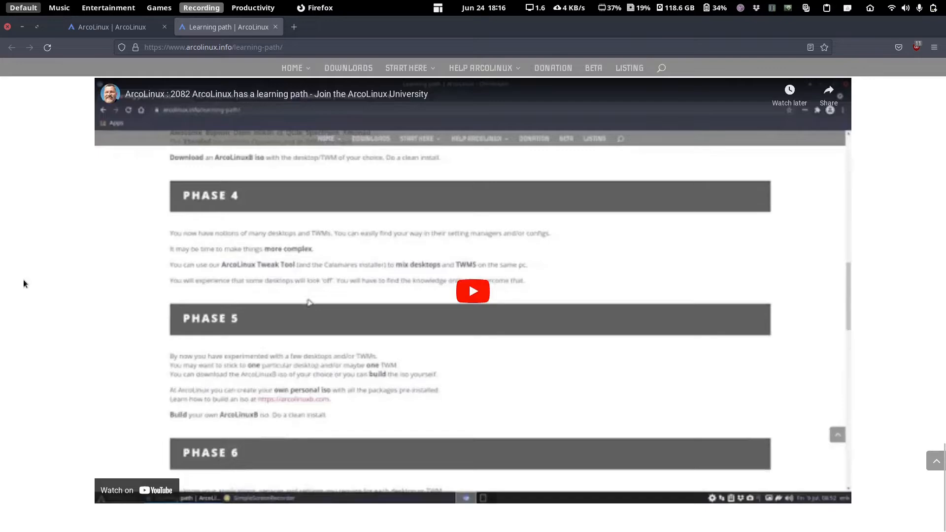
scroll(23, 283, "up", 10)
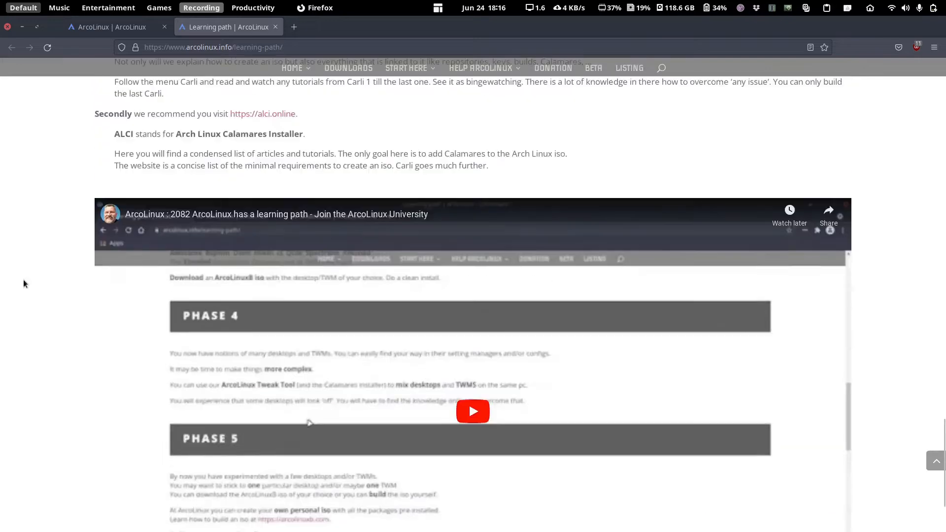
scroll(23, 283, "up", 5)
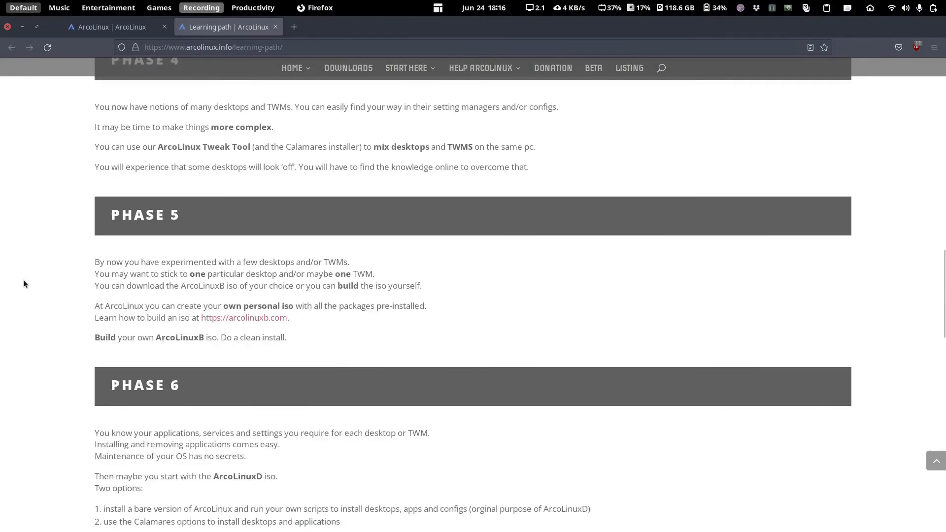
scroll(23, 283, "up", 6)
scroll(23, 284, "up", 10)
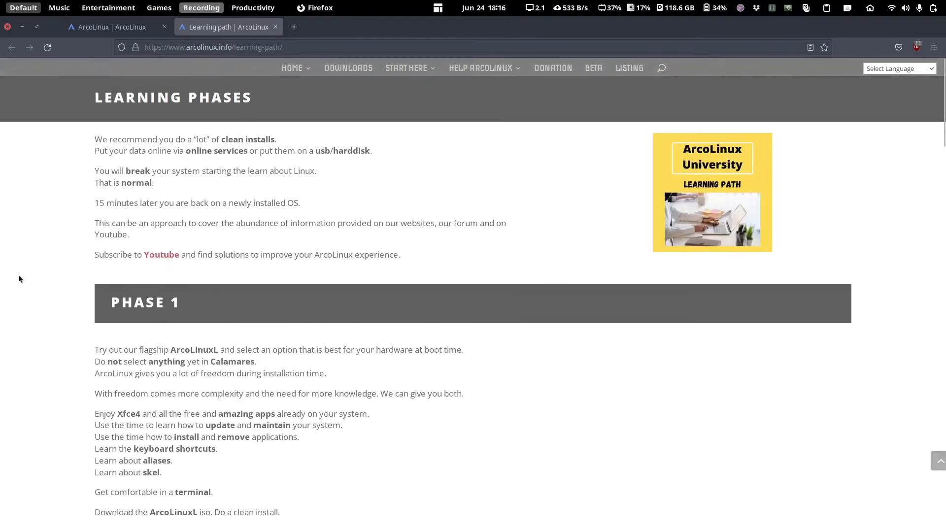
- Switch back to the arcolinux.com home tab and scroll through it
left_click(113, 26)
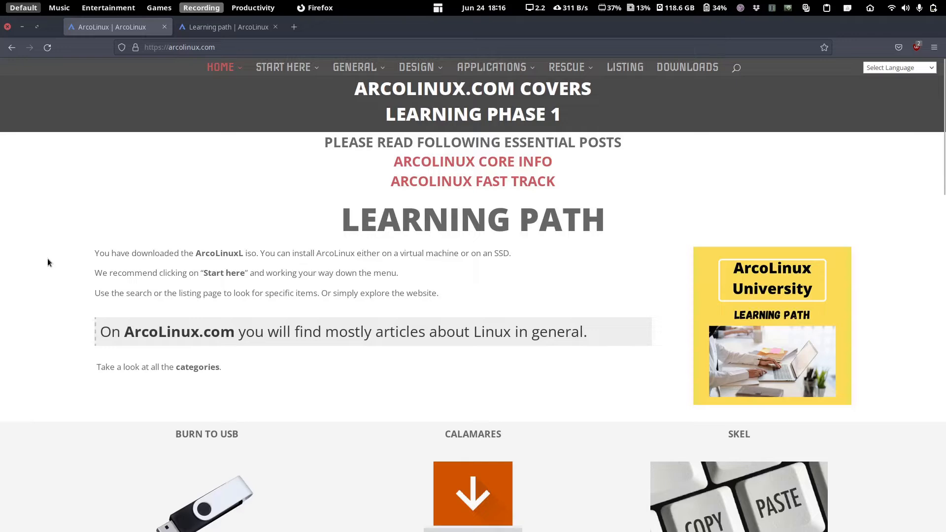
scroll(413, 205, "down", 5)
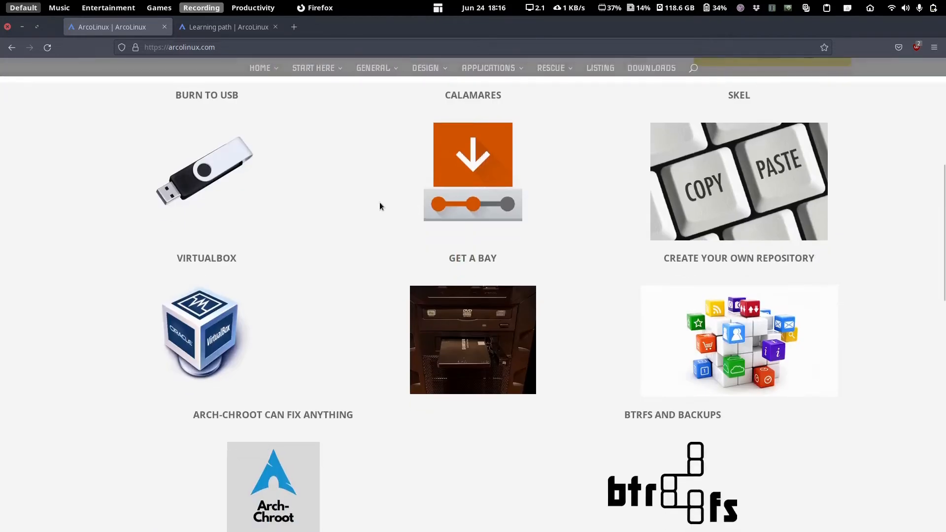
scroll(379, 202, "up", 5)
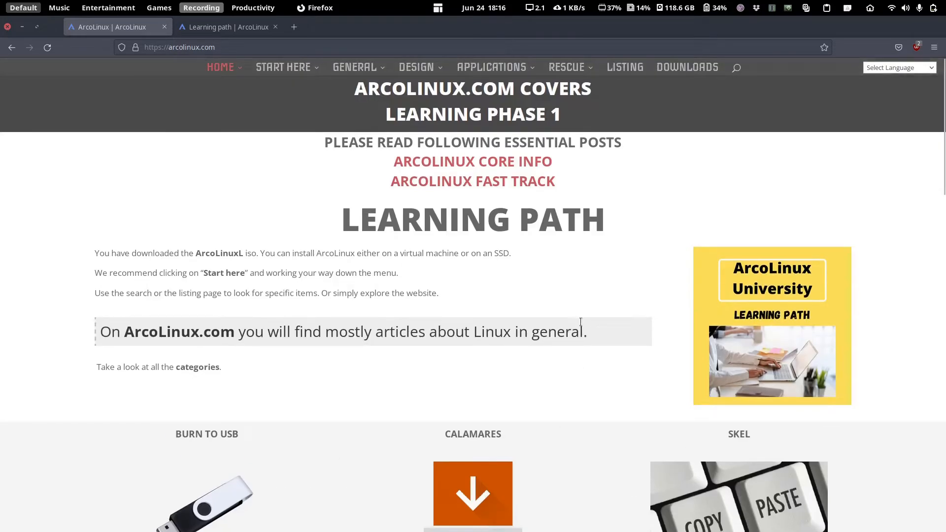
scroll(365, 205, "down", 10)
scroll(475, 281, "down", 4)
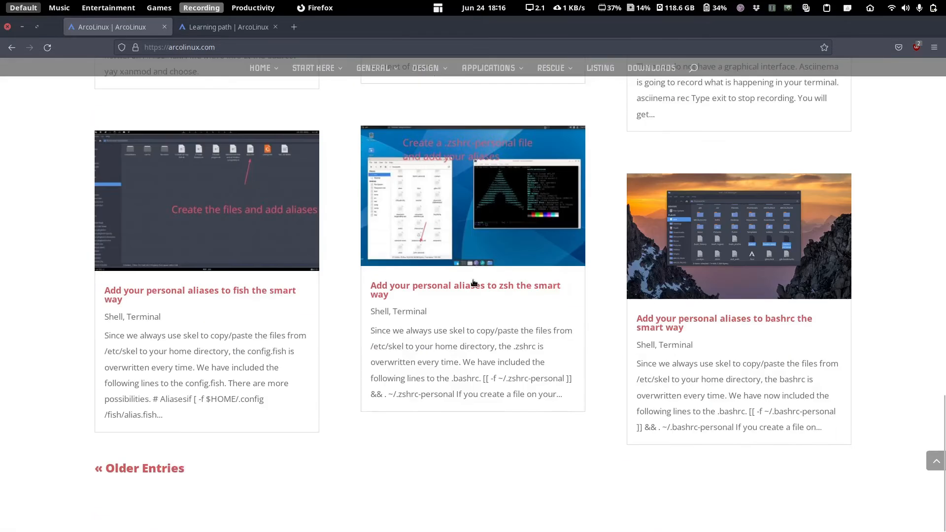
scroll(464, 285, "up", 12)
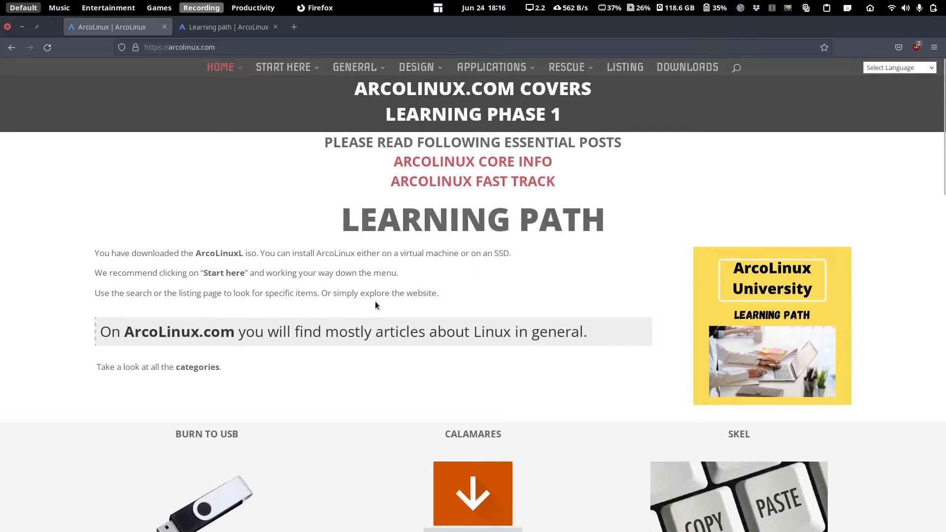
- View the Applications > File Managers category, then go back to the home page
mouse_move(297, 68)
mouse_move(497, 70)
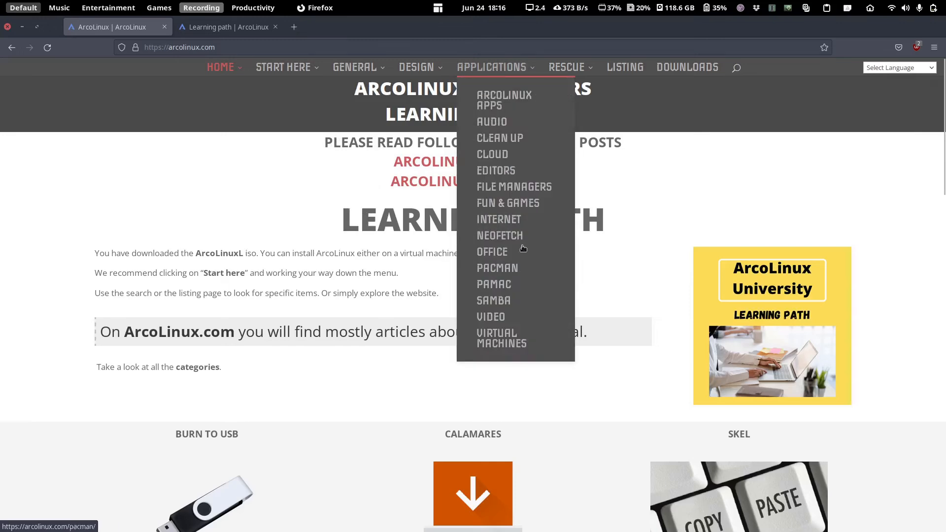
left_click(491, 187)
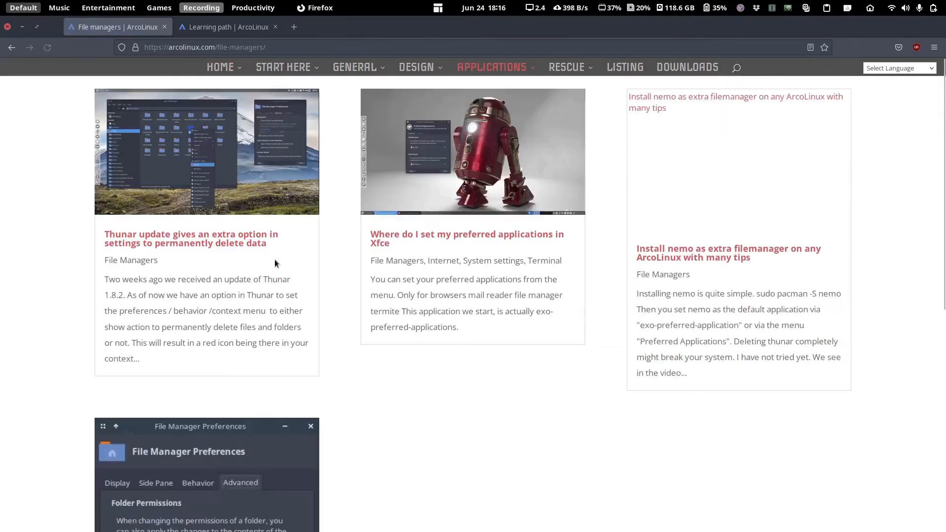
key("alt+Left")
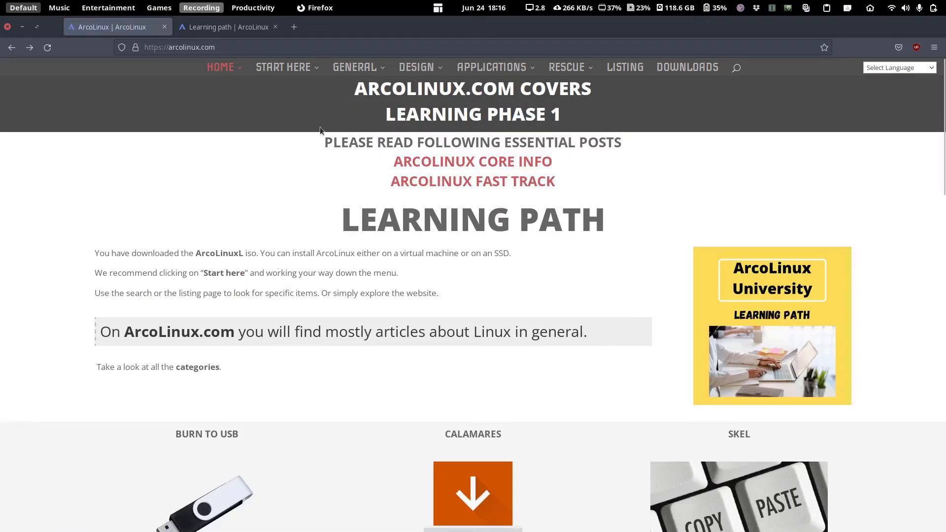
mouse_move(355, 68)
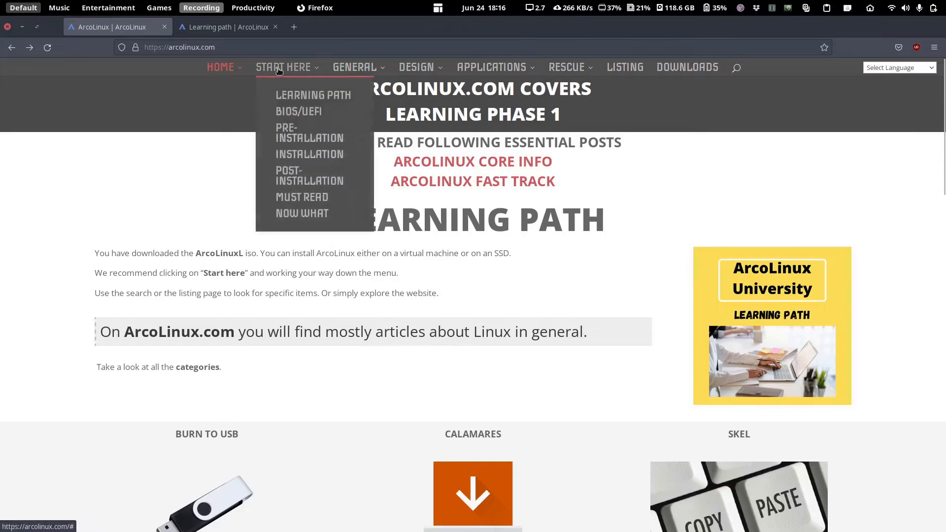
- Open the learning path page again in a new tab and scroll through it
left_click(279, 95)
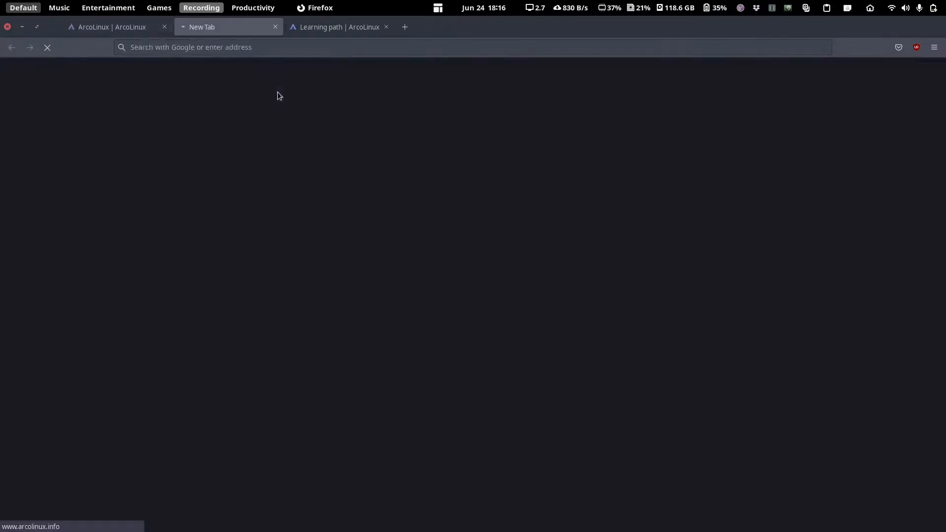
scroll(288, 180, "down", 4)
scroll(302, 239, "up", 2)
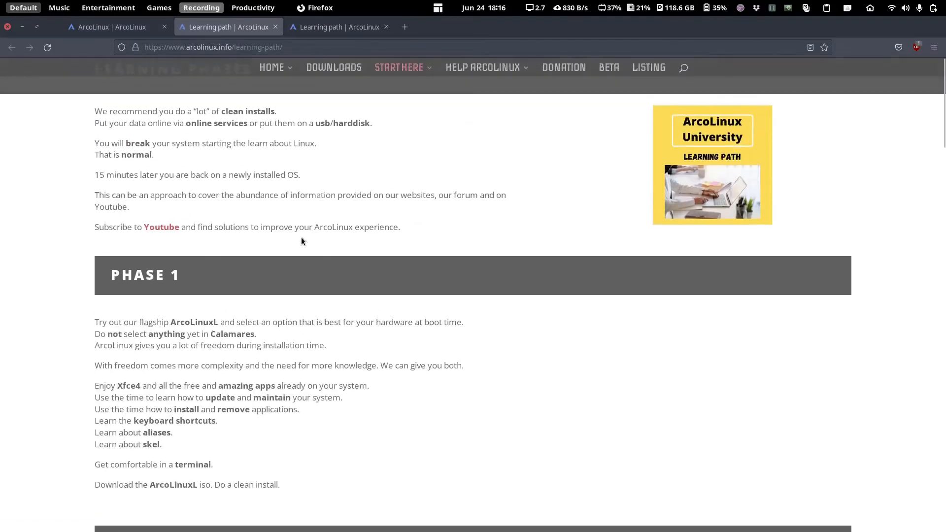
scroll(300, 232, "down", 5)
scroll(255, 246, "up", 6)
scroll(211, 257, "down", 5)
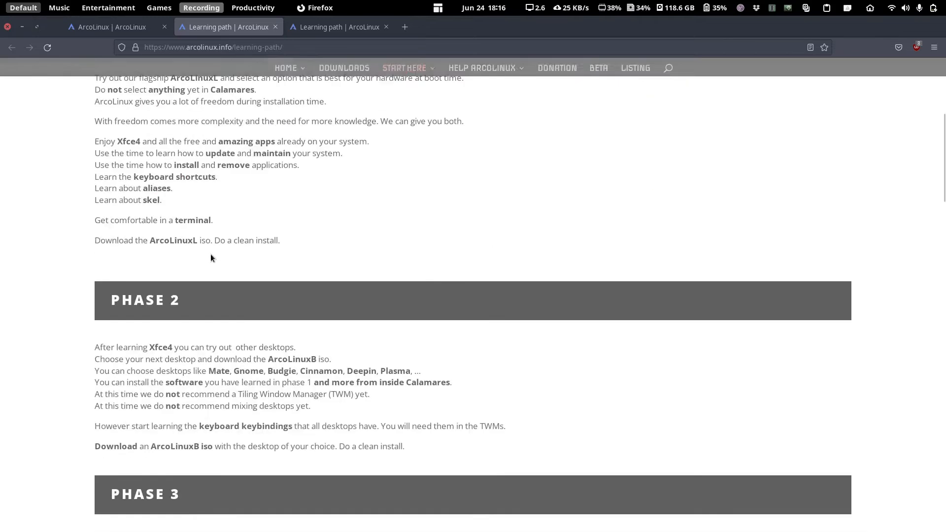
scroll(210, 257, "up", 5)
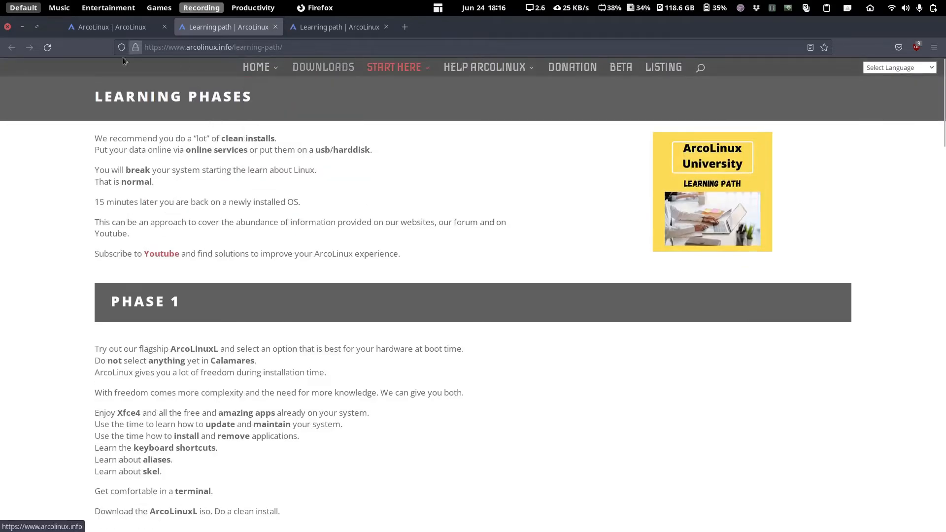
- Close the Learning path tabs and load the arcolinux.info Downloads page in a new tab
left_click(101, 27)
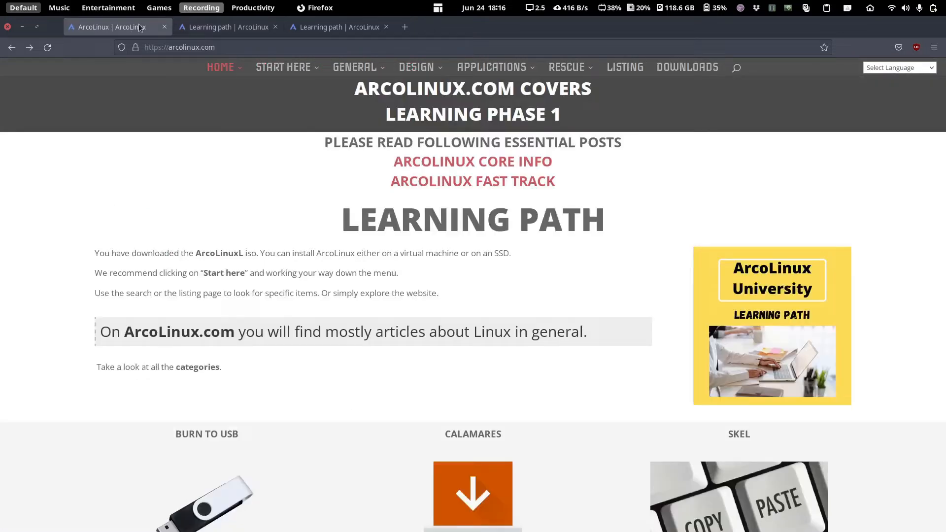
middle_click(203, 18)
left_click(690, 70)
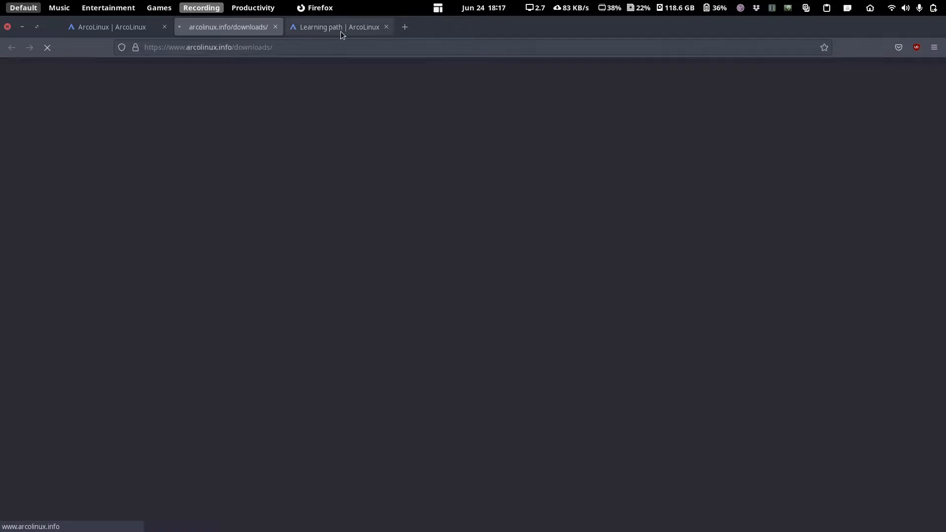
middle_click(341, 32)
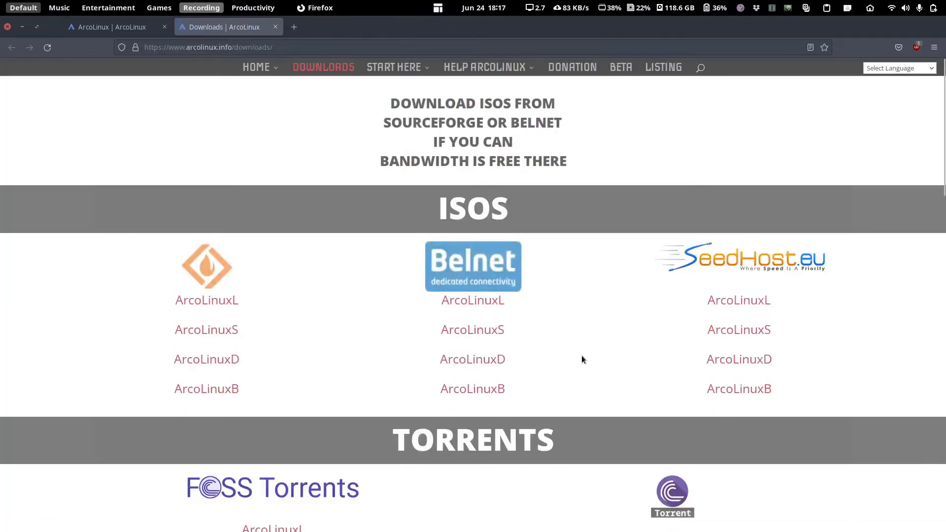
- Scroll through the Downloads page's ISO mirrors, torrents and edition overviews
scroll(580, 355, "down", 8)
scroll(574, 356, "up", 8)
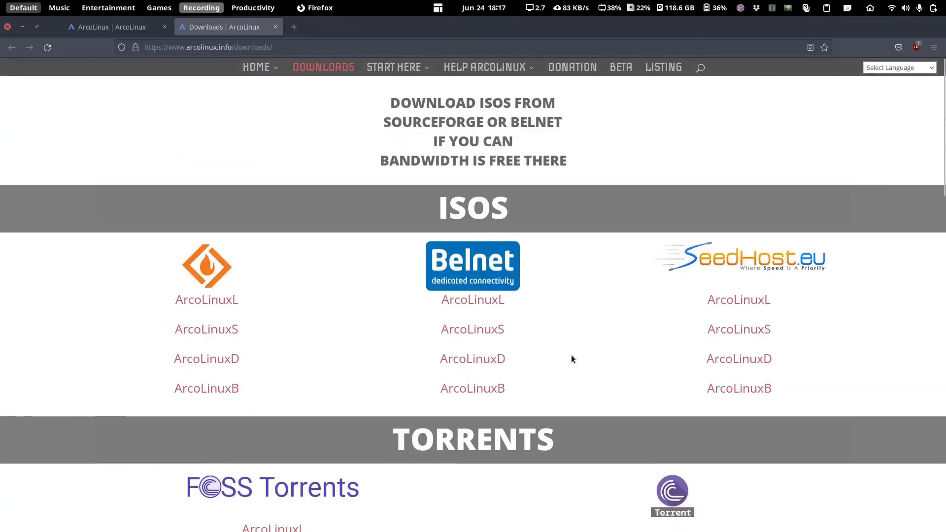
scroll(571, 355, "down", 8)
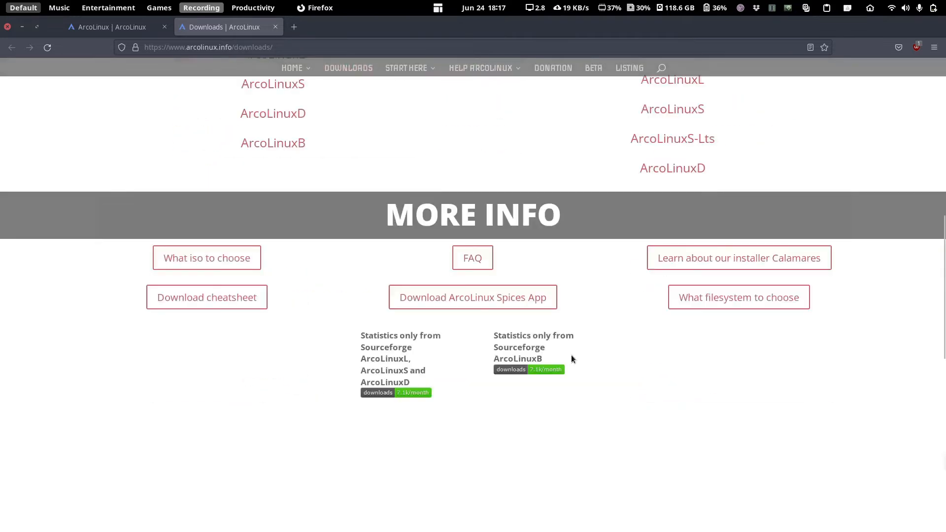
scroll(572, 358, "up", 8)
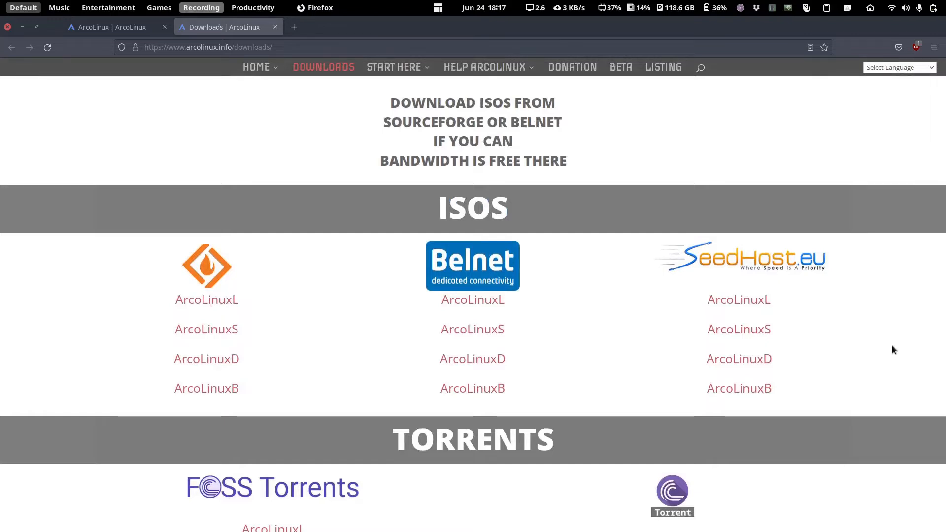
scroll(840, 372, "down", 1)
scroll(839, 373, "down", 8)
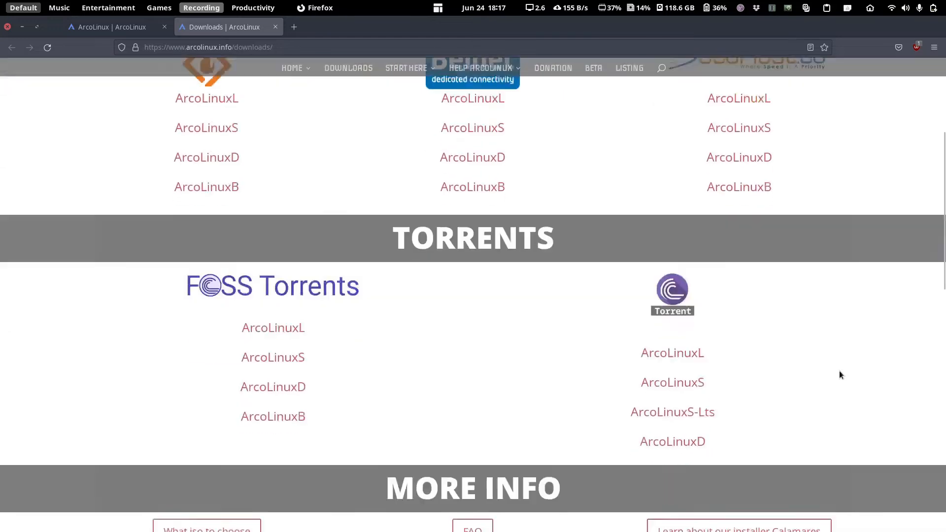
scroll(839, 373, "up", 3)
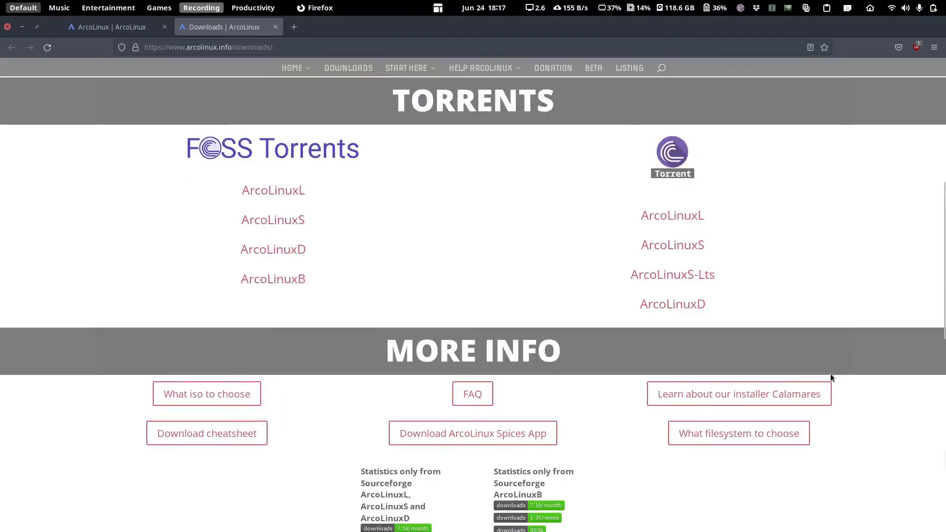
scroll(828, 379, "down", 4)
scroll(828, 380, "up", 4)
scroll(806, 388, "up", 7)
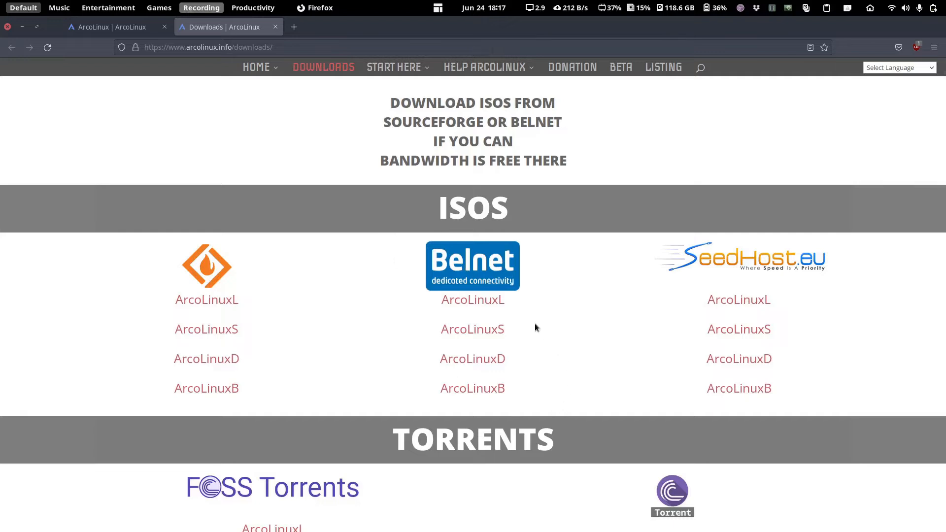
scroll(536, 327, "down", 5)
scroll(535, 327, "down", 4)
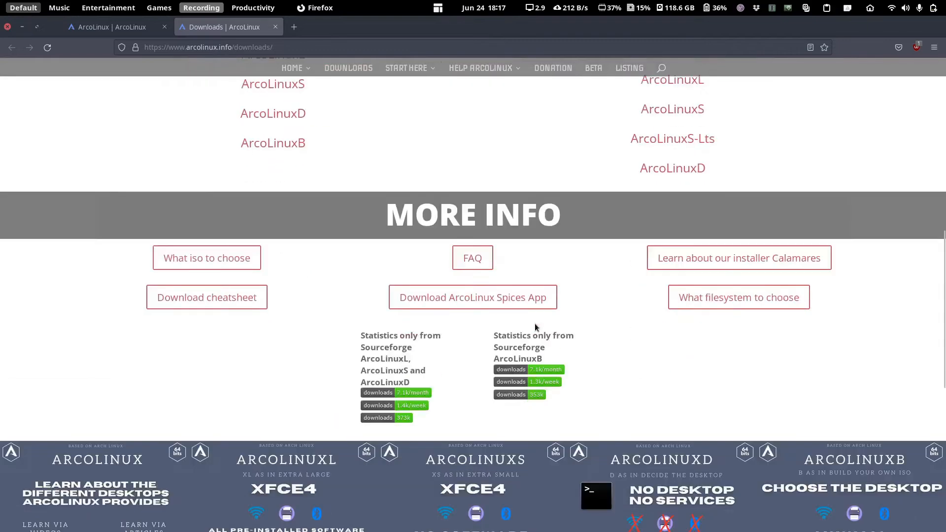
scroll(535, 328, "down", 7)
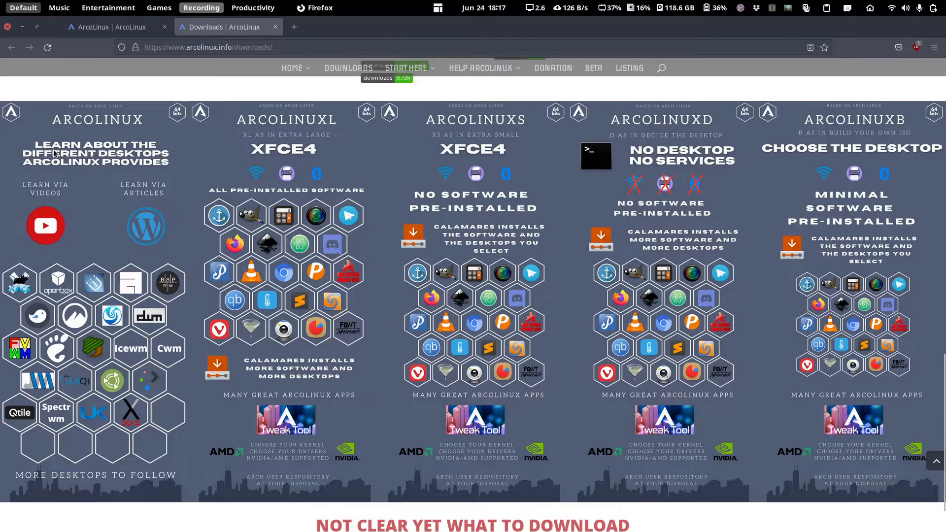
scroll(203, 178, "down", 2)
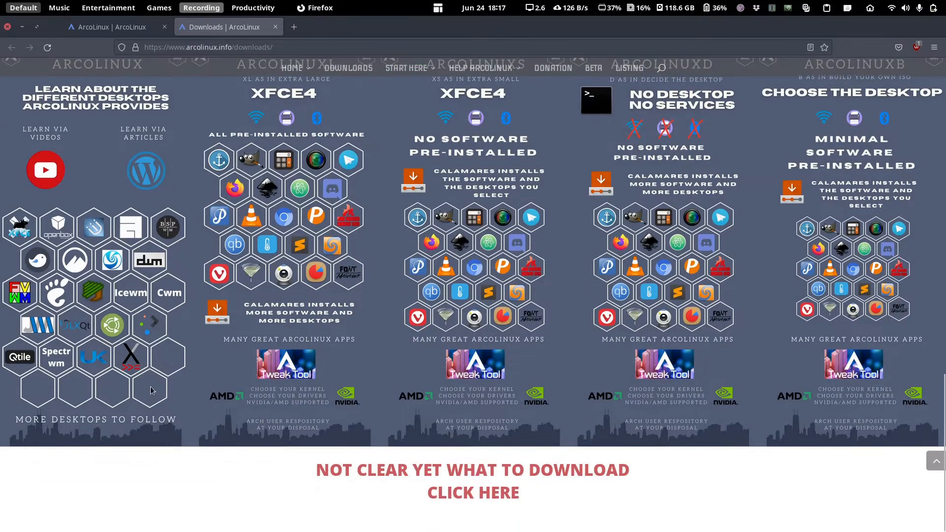
scroll(150, 390, "up", 2)
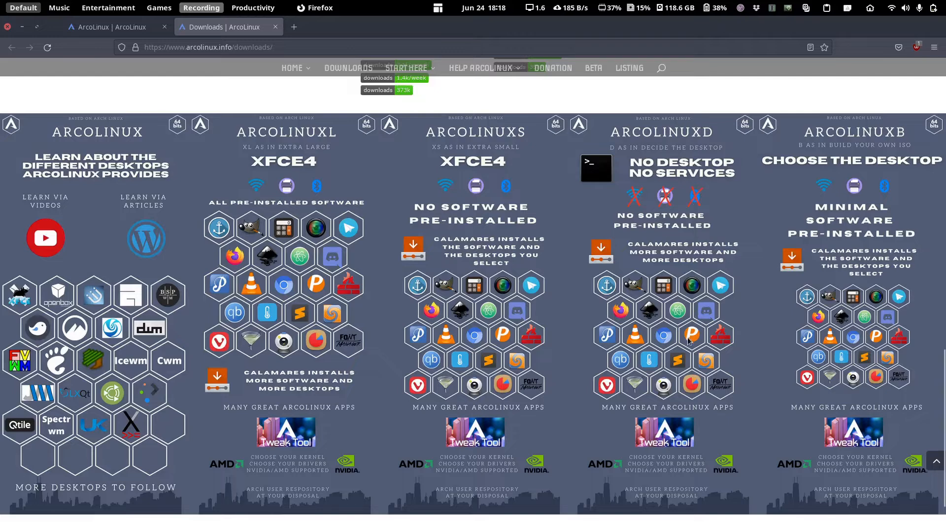
scroll(670, 338, "down", 3)
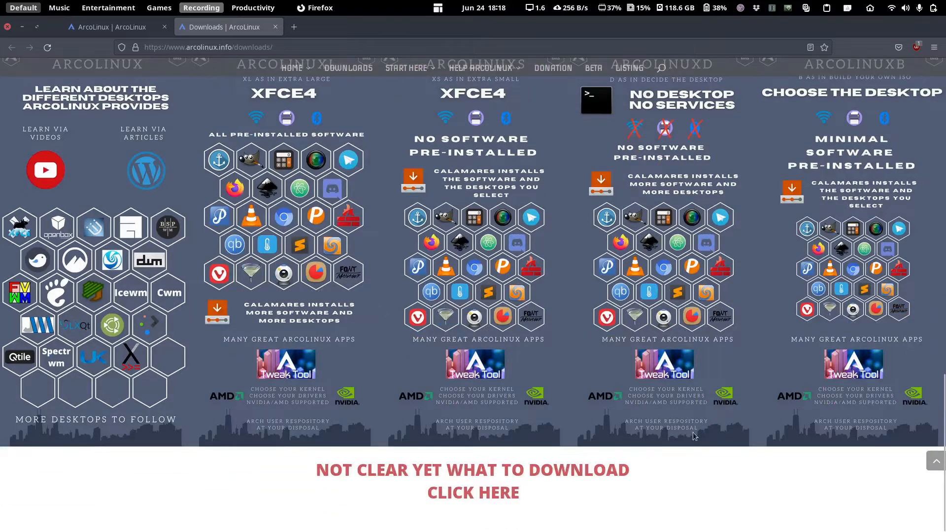
left_click(463, 474)
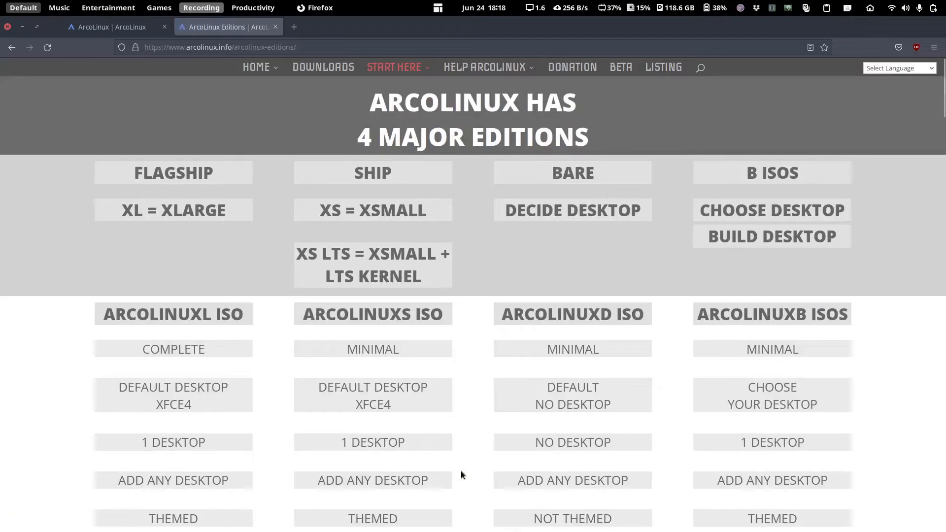
scroll(460, 471, "down", 15)
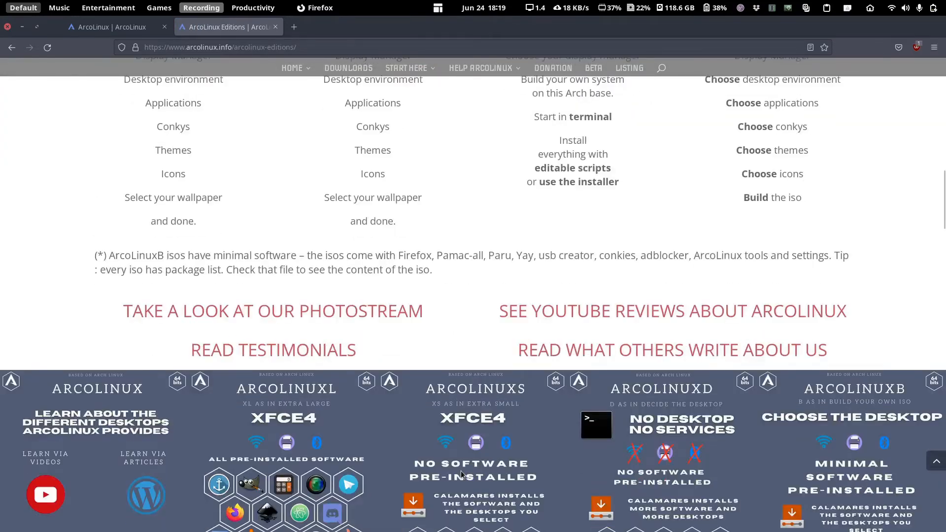
scroll(460, 471, "down", 12)
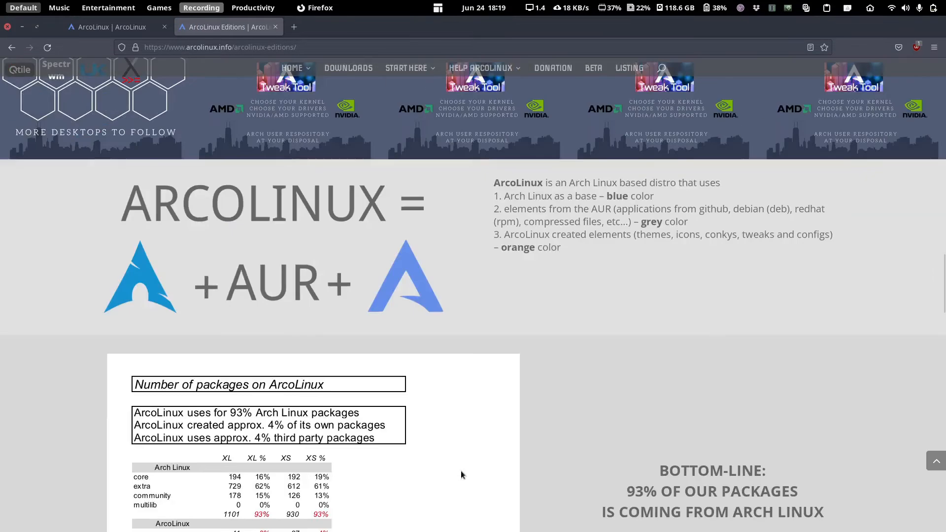
scroll(460, 471, "down", 8)
scroll(460, 471, "up", 3)
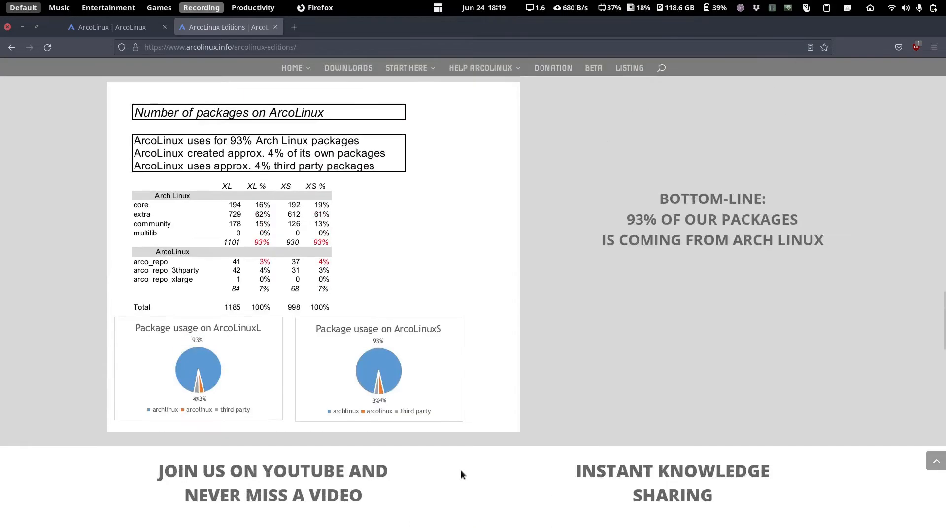
scroll(318, 379, "down", 7)
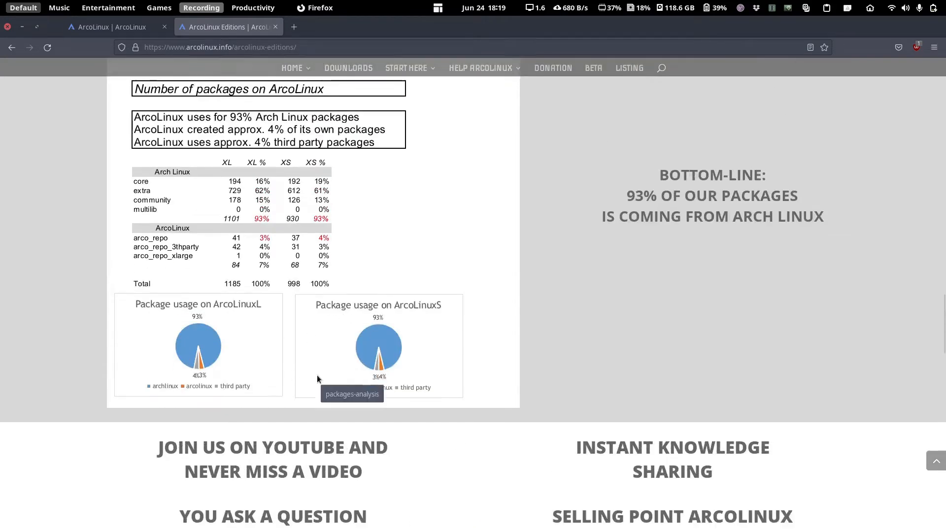
scroll(318, 378, "down", 8)
scroll(317, 377, "up", 20)
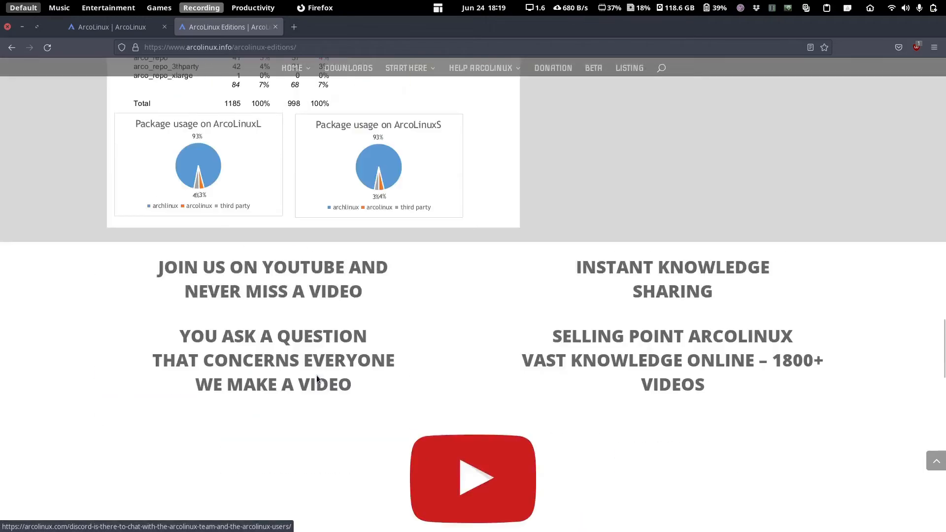
scroll(315, 378, "up", 10)
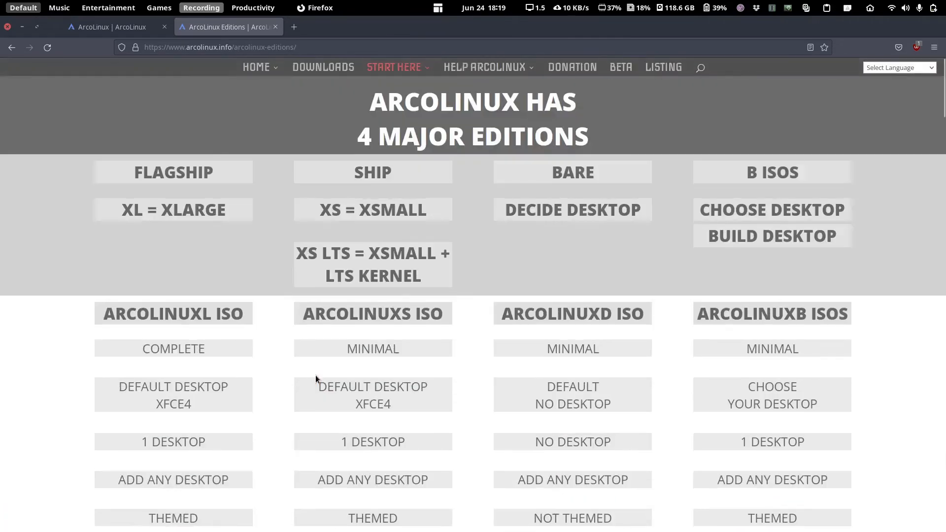
key("alt+Left")
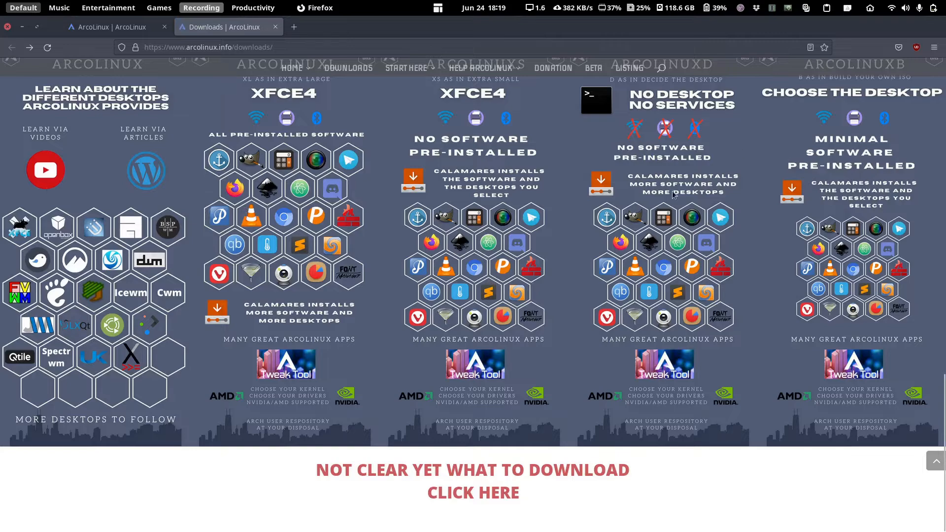
- Scroll up to the ISOS section and follow the SourceForge ArcoLinuxB link into a new tab
scroll(737, 262, "up", 3)
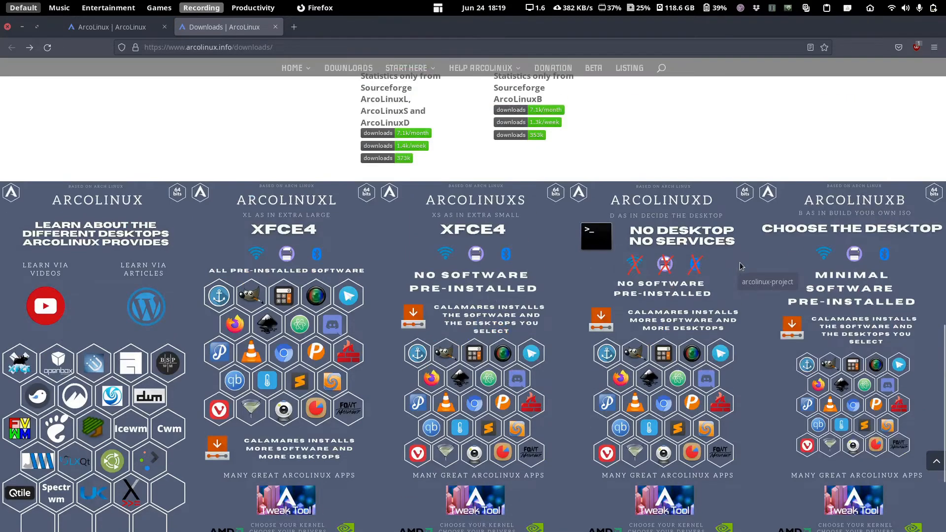
scroll(716, 298, "up", 8)
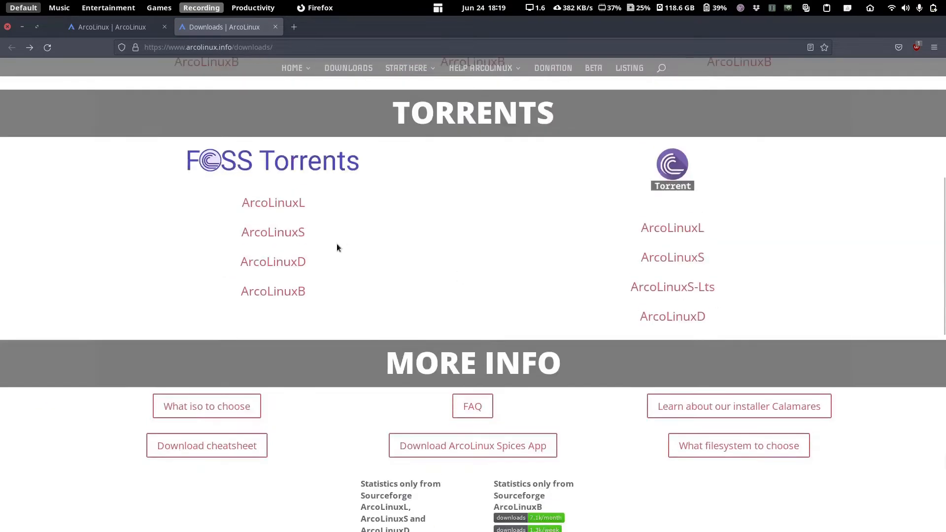
scroll(286, 310, "up", 6)
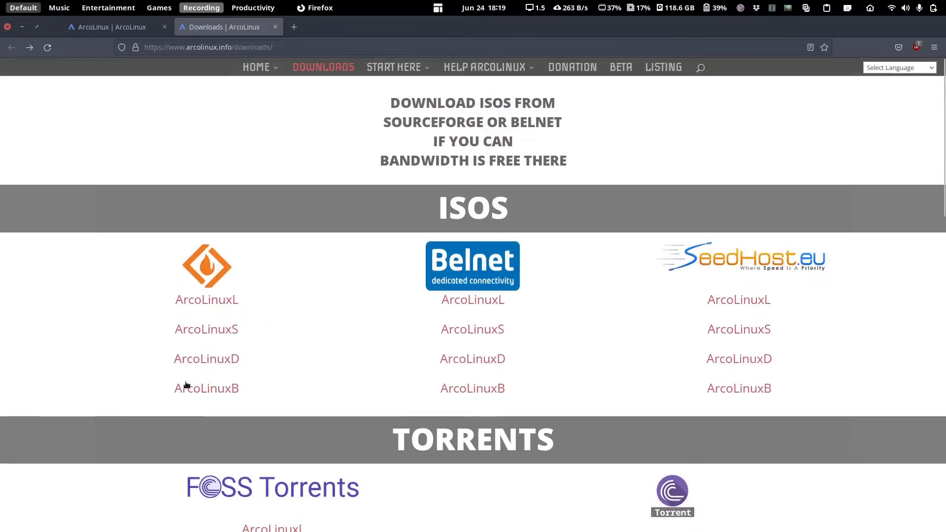
left_click(202, 394)
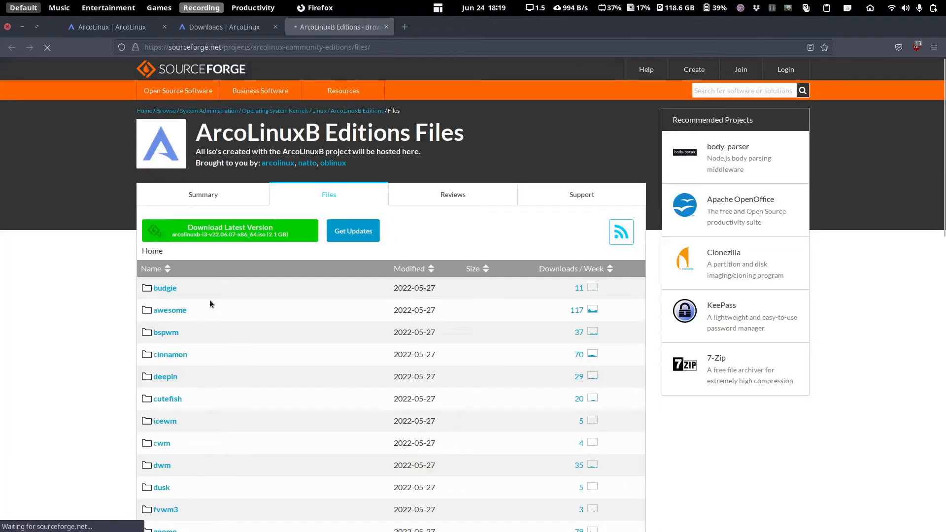
- Look over the SourceForge ArcoLinuxB folders, ending on the 'Downloads | ArcoLinux' tab
scroll(209, 303, "down", 1)
scroll(209, 299, "down", 2)
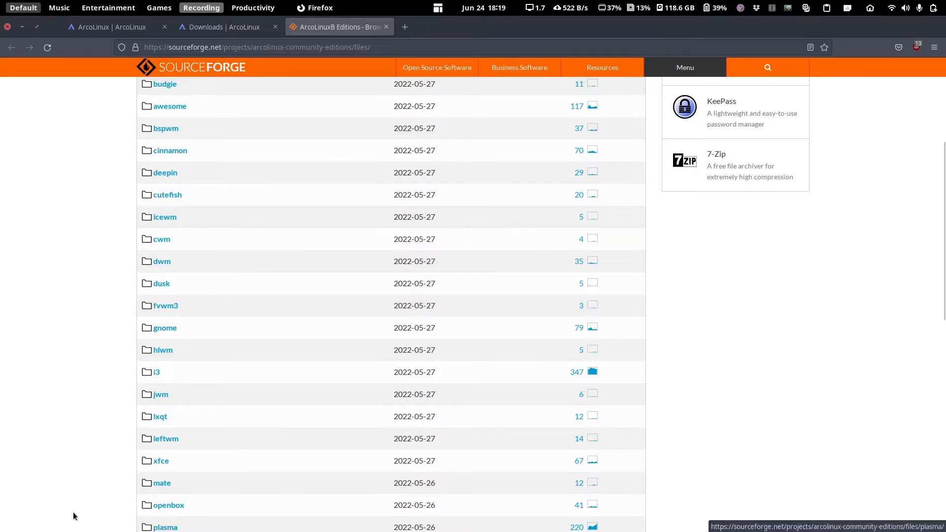
scroll(243, 332, "down", 5)
scroll(217, 287, "up", 5)
left_click(192, 24)
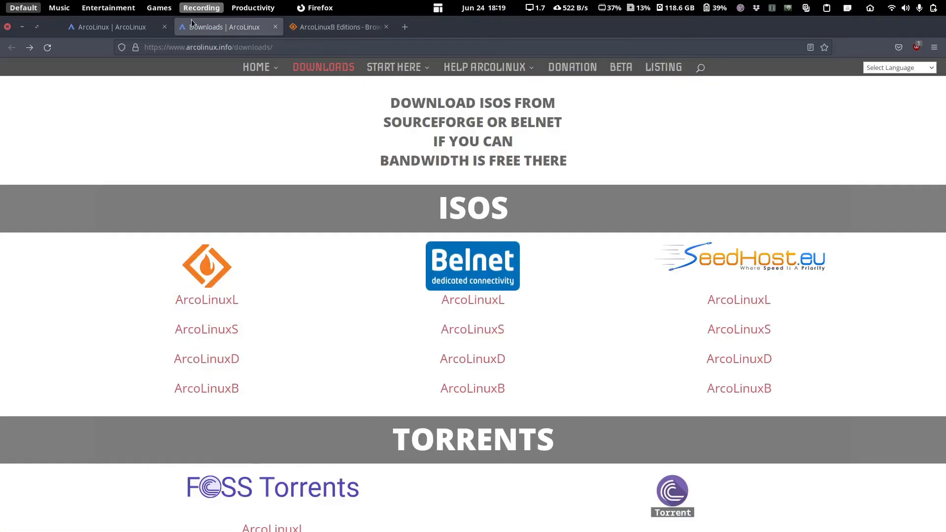
scroll(293, 168, "down", 15)
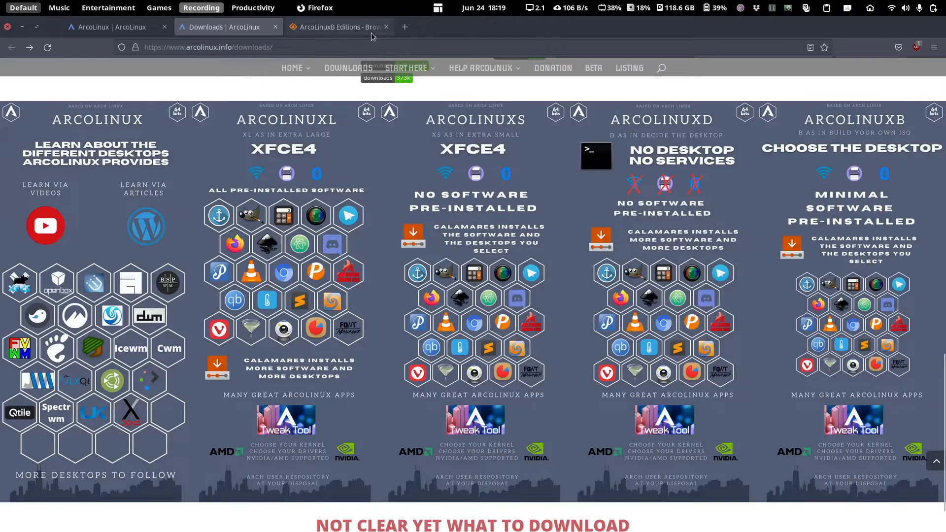
left_click(341, 28)
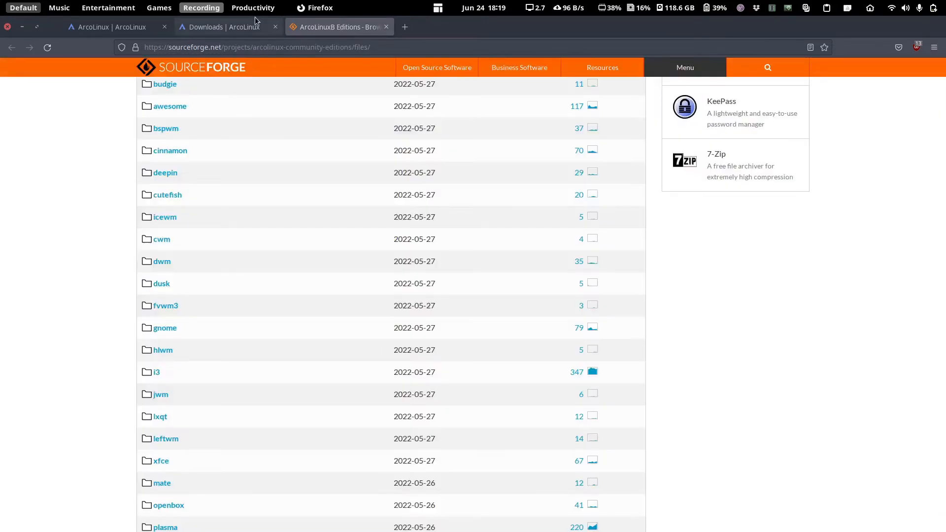
scroll(245, 176, "up", 4)
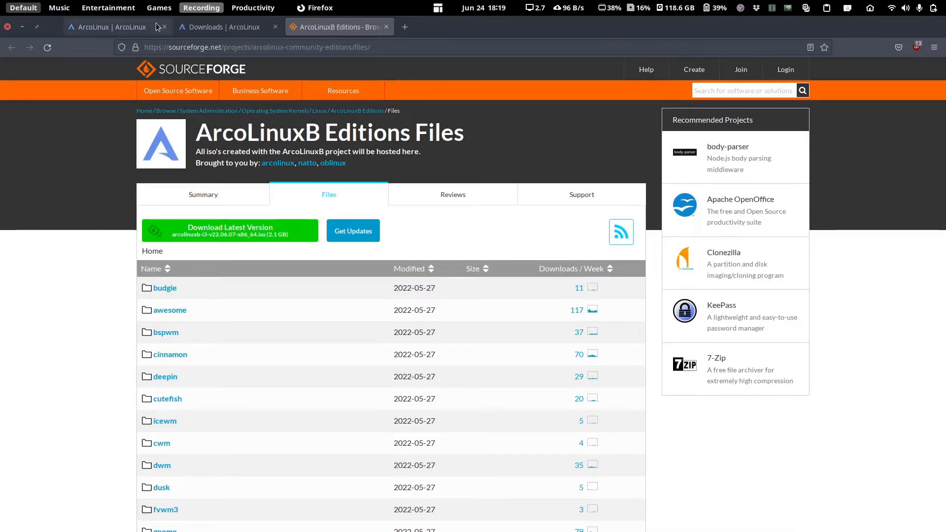
scroll(300, 348, "down", 5)
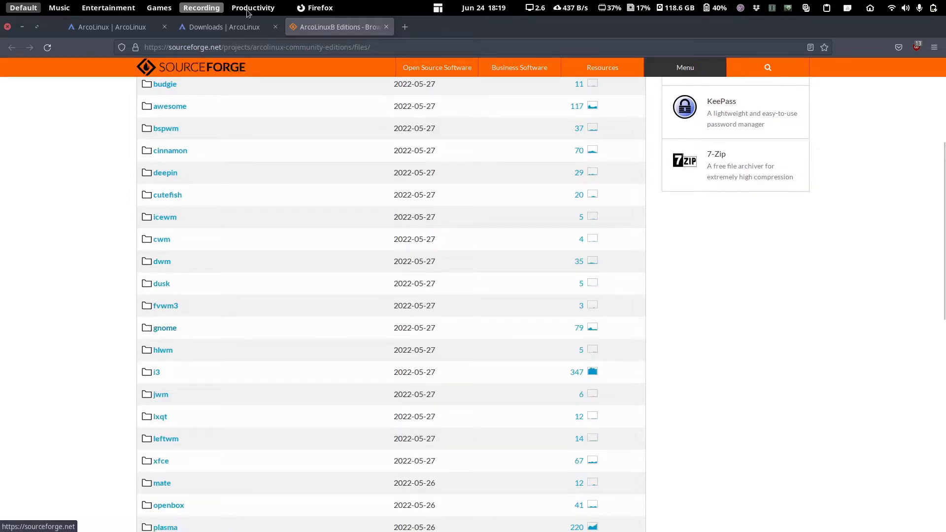
left_click(230, 27)
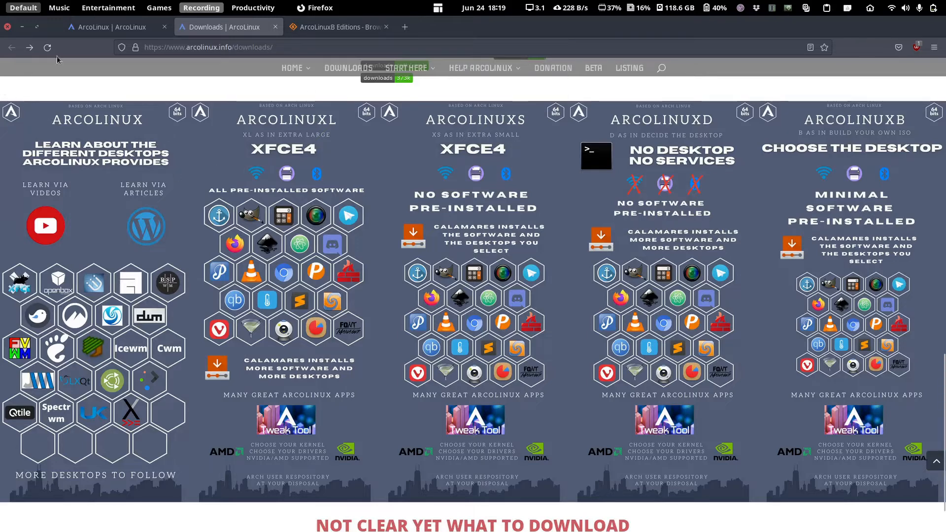
- Start a new VM in Virtual Machine Manager from the ArcoLinuxB GNOME ISO on the Desktop
left_click(25, 28)
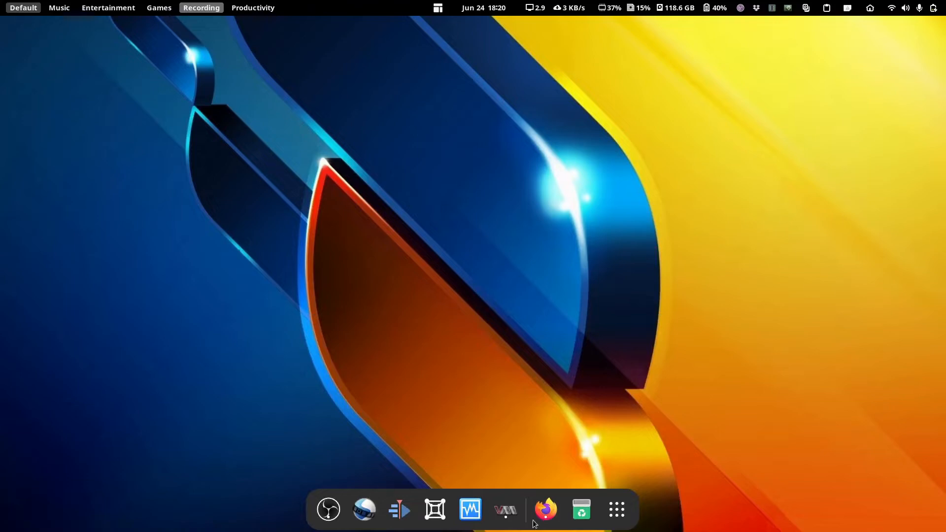
left_click(506, 510)
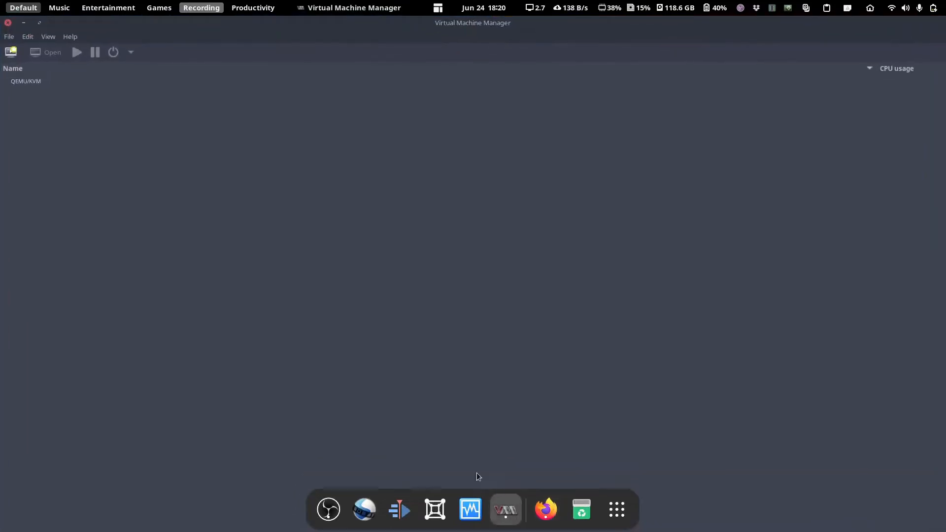
left_click(9, 57)
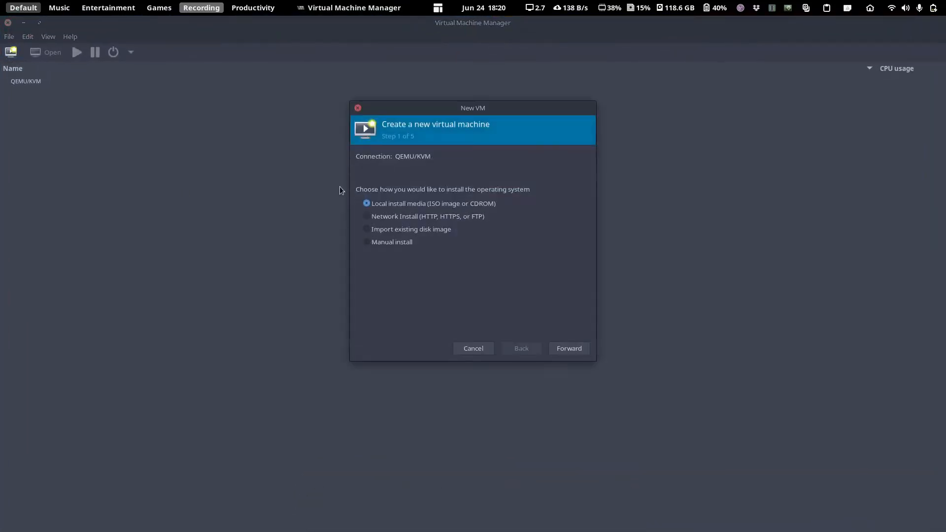
left_click(572, 351)
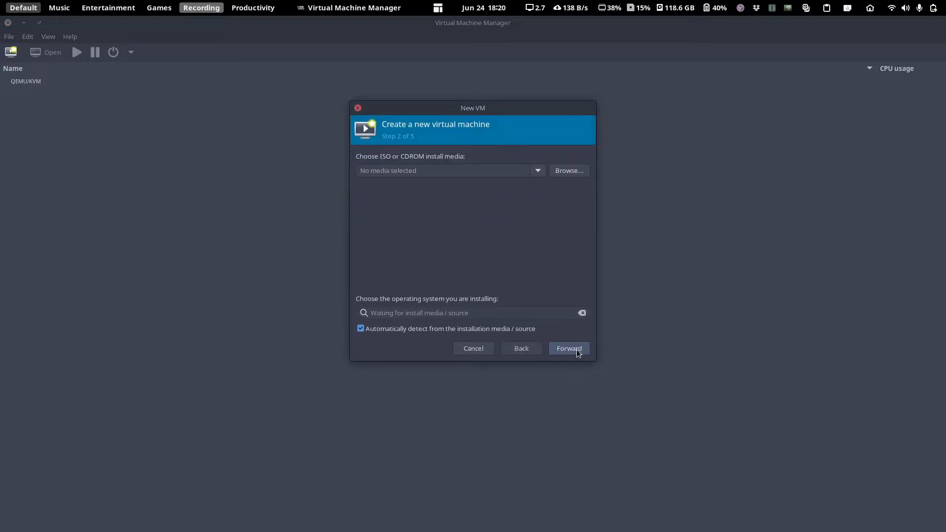
left_click(566, 175)
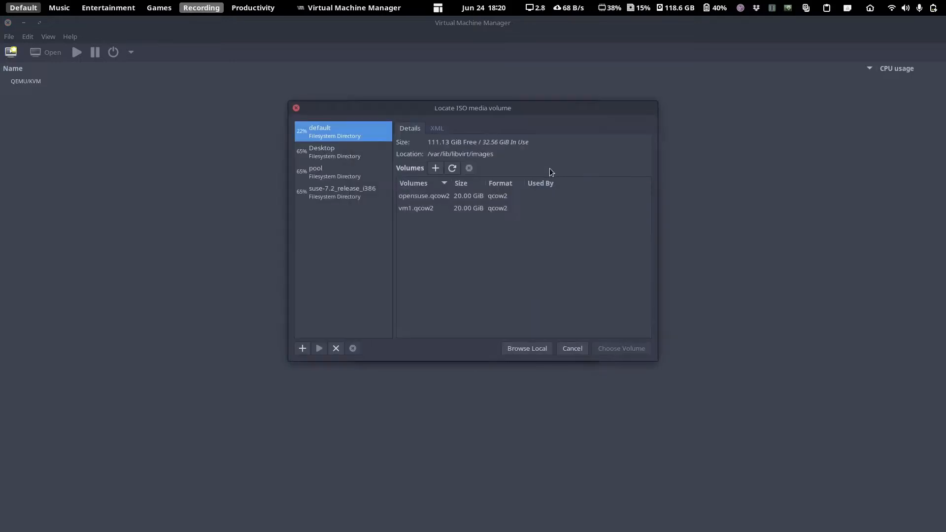
left_click(347, 151)
double_click(431, 199)
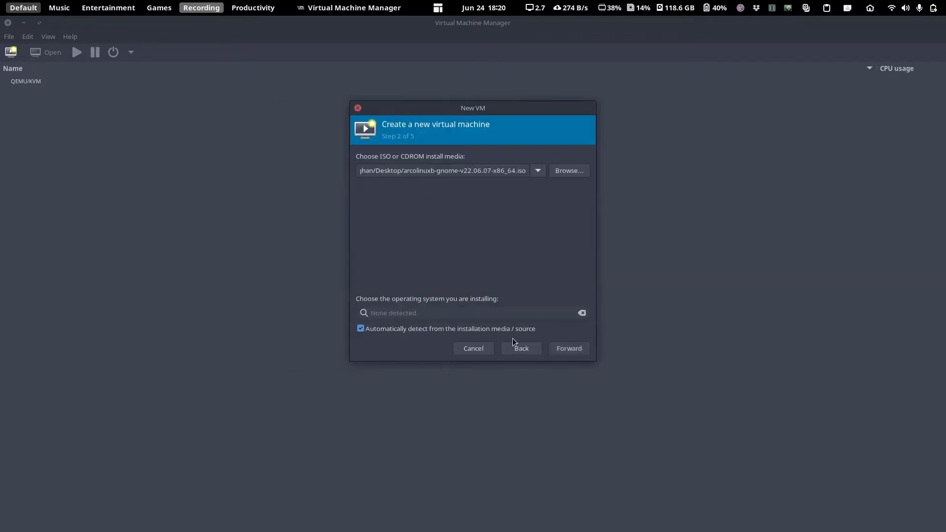
- Set the operating system to Arch Linux instead of auto-detecting it
left_click(413, 333)
left_click(471, 313)
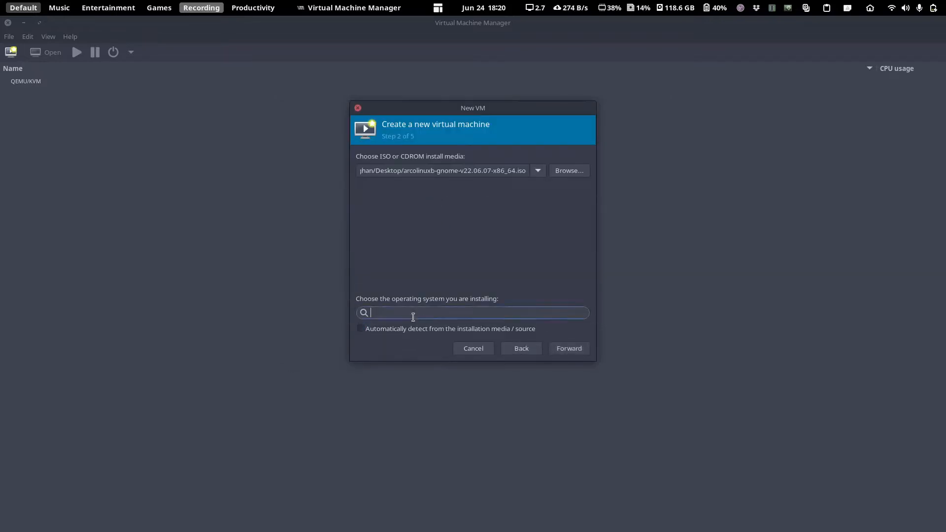
type("arch")
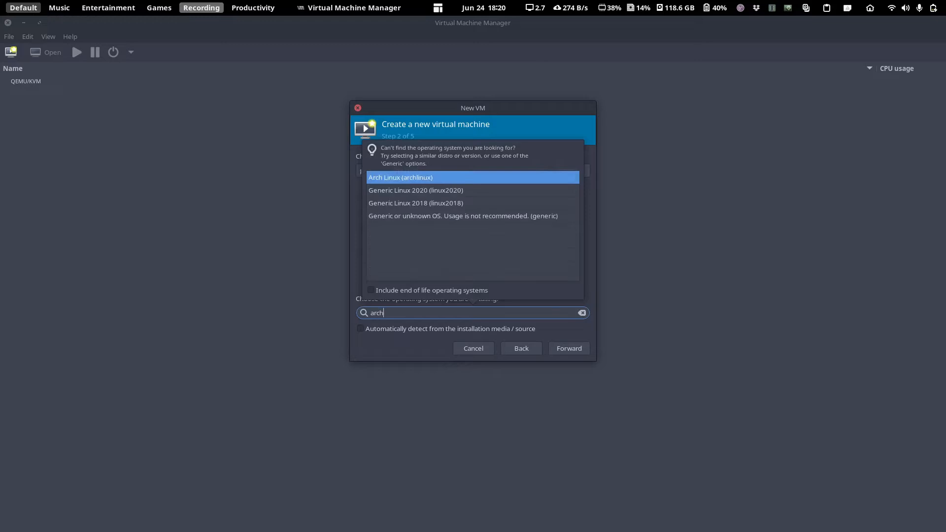
left_click(423, 178)
- Allocate 4096 MiB of memory and a 40 GiB disk
left_click(571, 350)
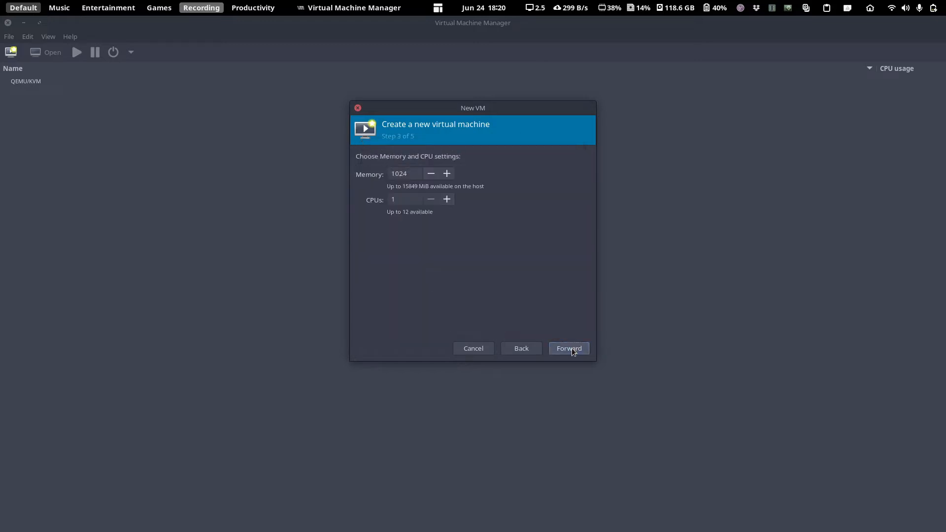
left_click_drag(415, 173, 326, 154)
type("4096")
key("Tab")
left_click(570, 348)
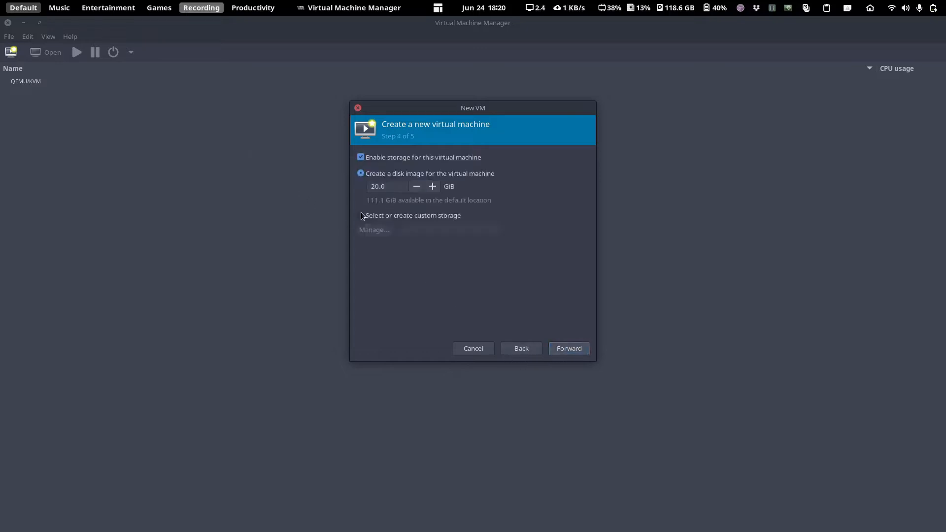
double_click(397, 186)
type("40")
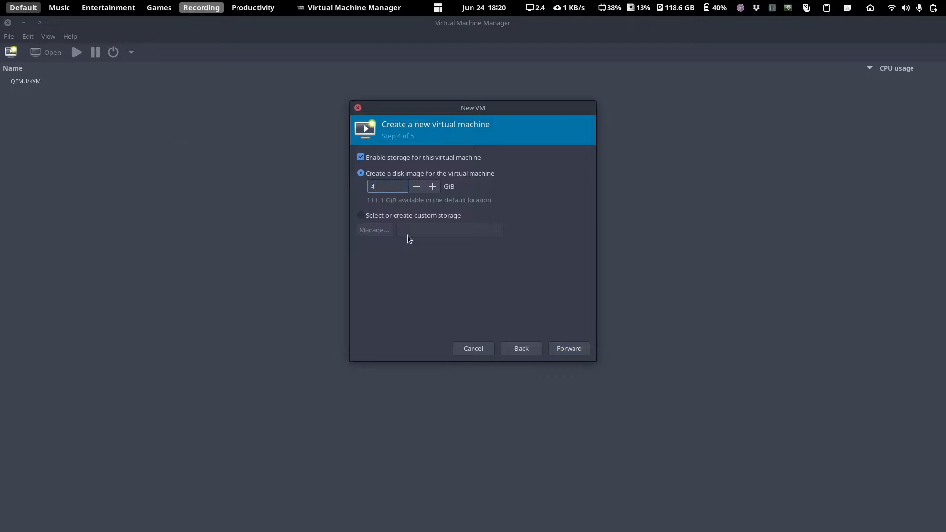
- Name the virtual machine ArcoLinux and finish creating it
left_click(572, 348)
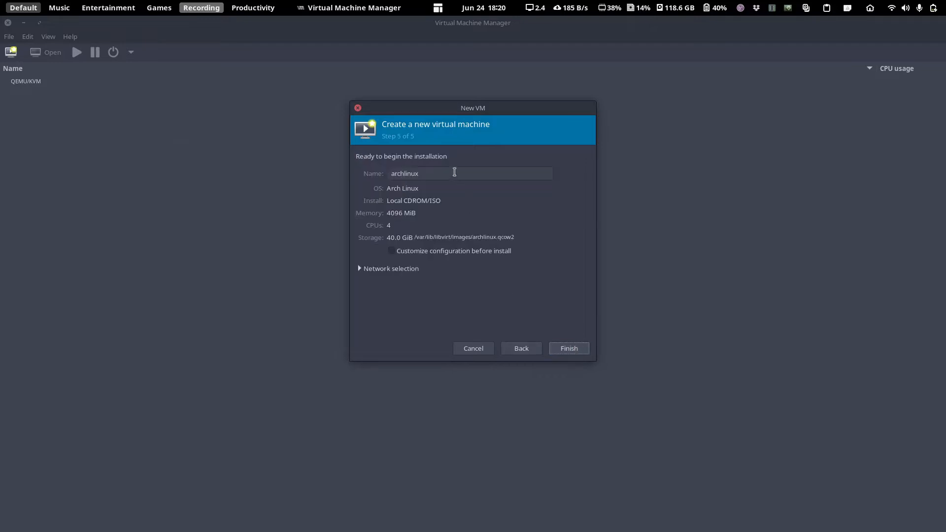
type("ArcoLinu")
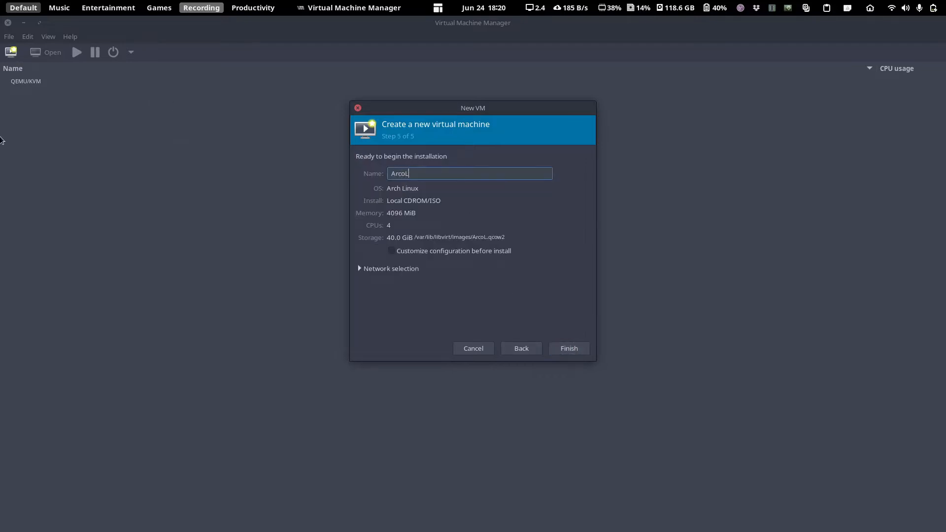
type("x")
left_click(572, 352)
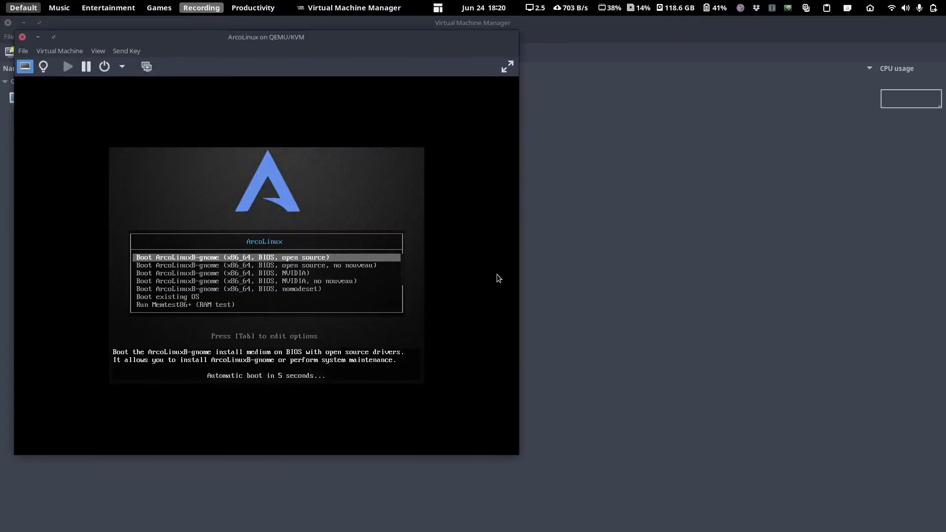
- Maximize the VM console and boot the first open source drivers entry
double_click(363, 34)
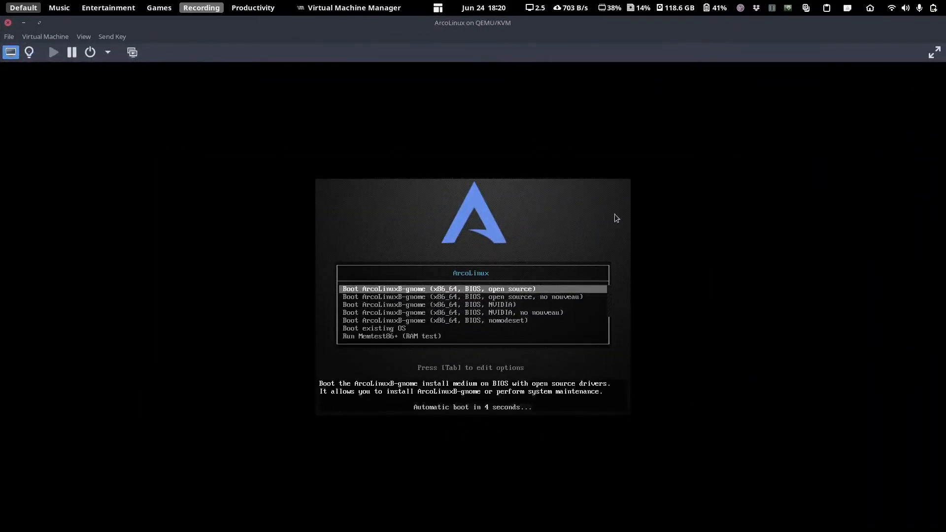
left_click(613, 214)
key("Down")
key("Down")
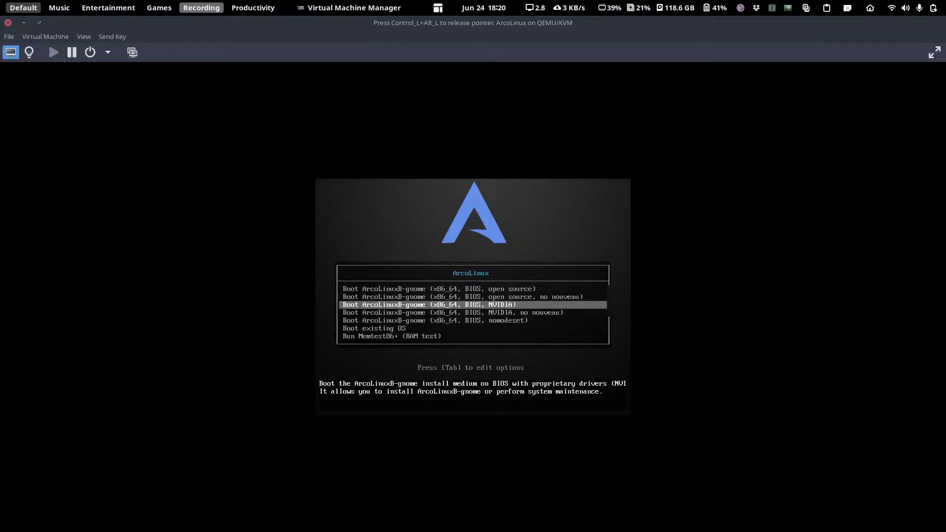
key("Up")
key("Up")
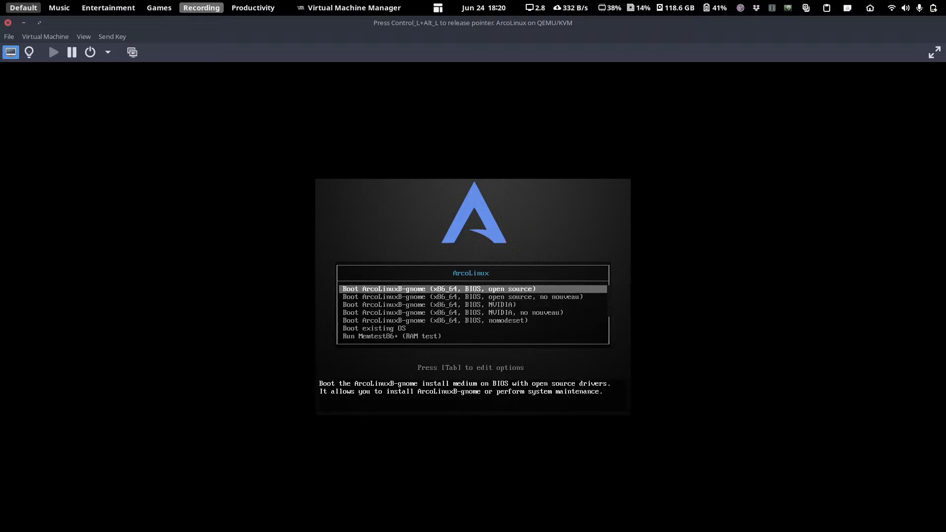
key("Return")
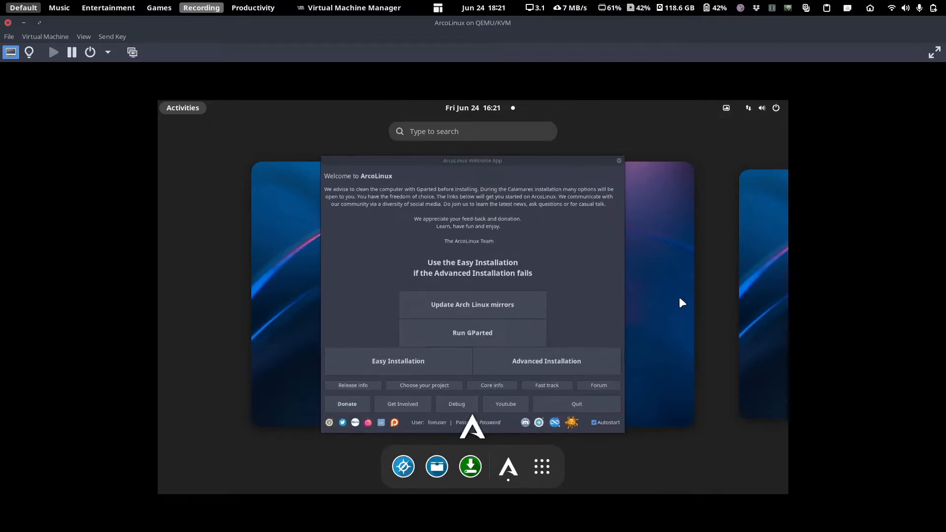
- Launch Advanced Installation from the fullscreen ArcoLinux Welcome App, authenticating when prompted
left_click(934, 51)
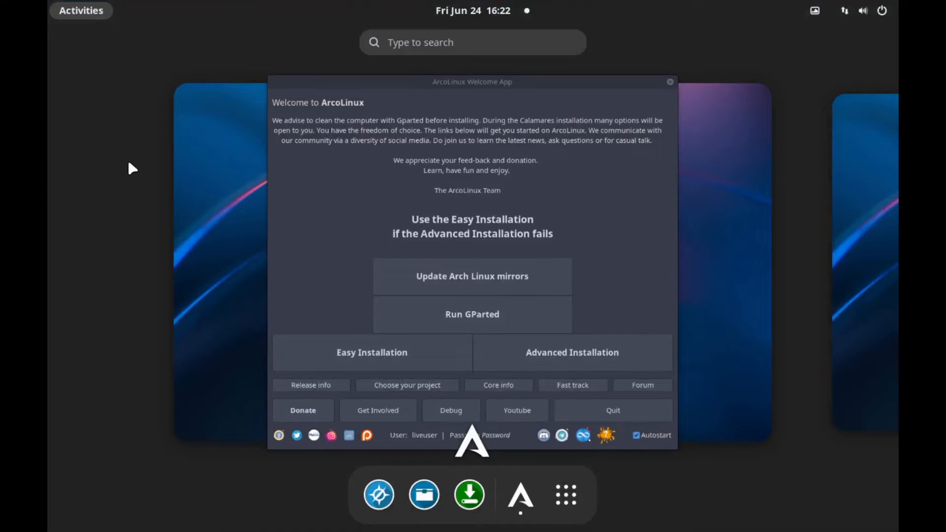
left_click(420, 126)
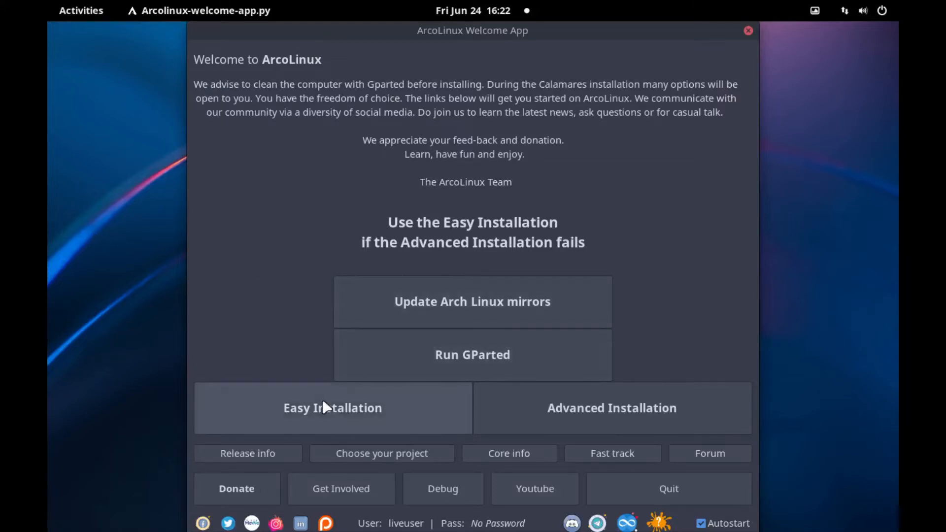
left_click(542, 403)
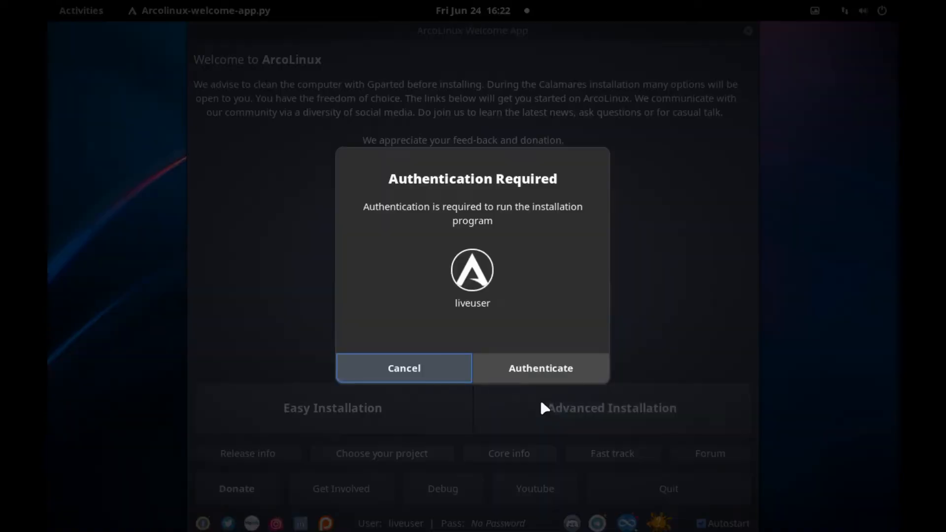
left_click(513, 368)
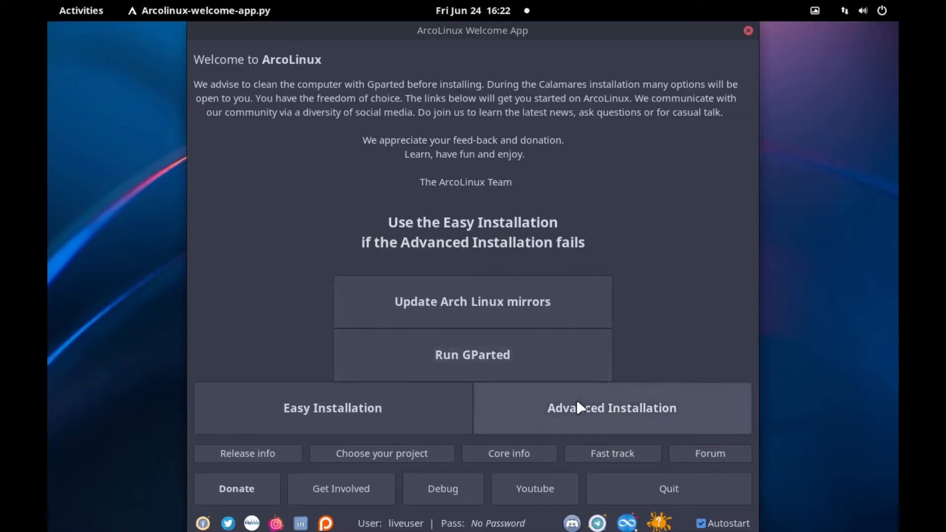
left_click(580, 407)
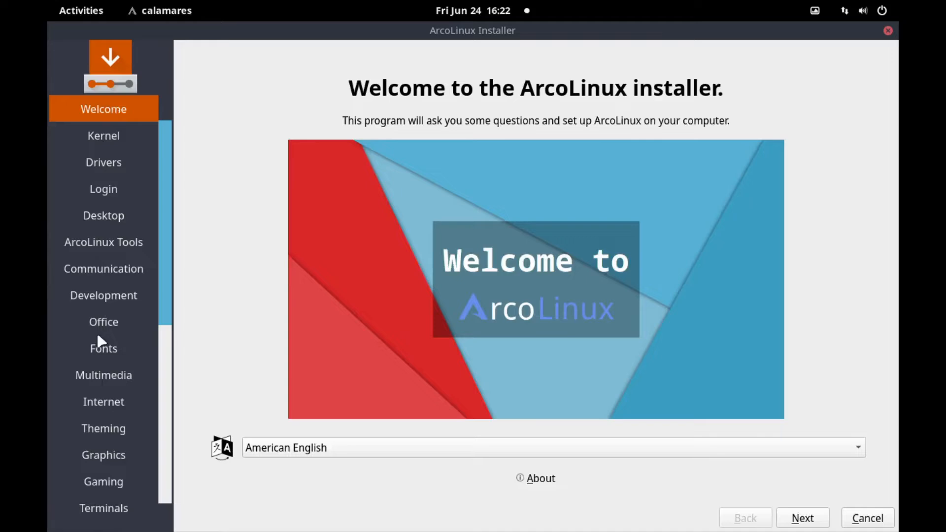
- Scroll the Calamares Welcome page and move on to the Kernel page
scroll(100, 339, "down", 5)
scroll(101, 481, "up", 5)
scroll(89, 182, "down", 5)
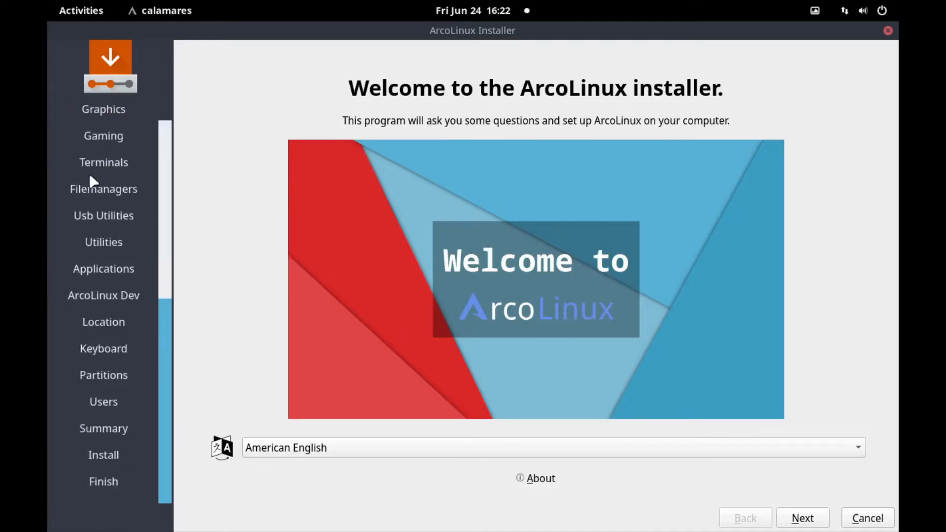
scroll(91, 224, "up", 5)
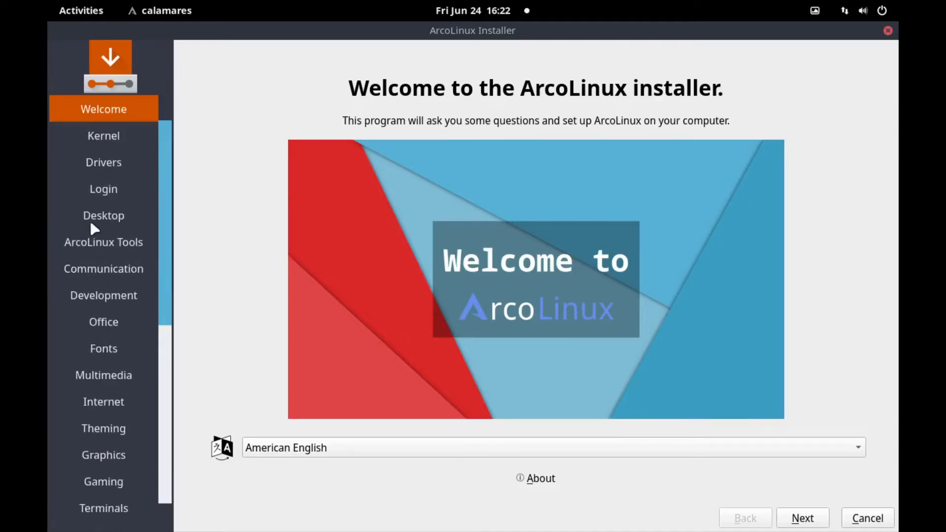
left_click(802, 518)
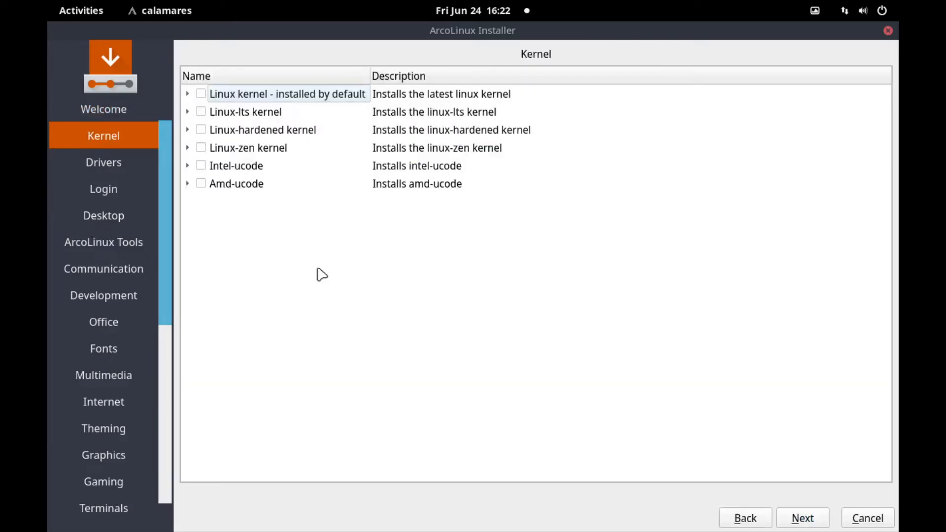
- Inspect the Linux-zen group and check the default Linux kernel with linux and linux-headers
left_click(187, 148)
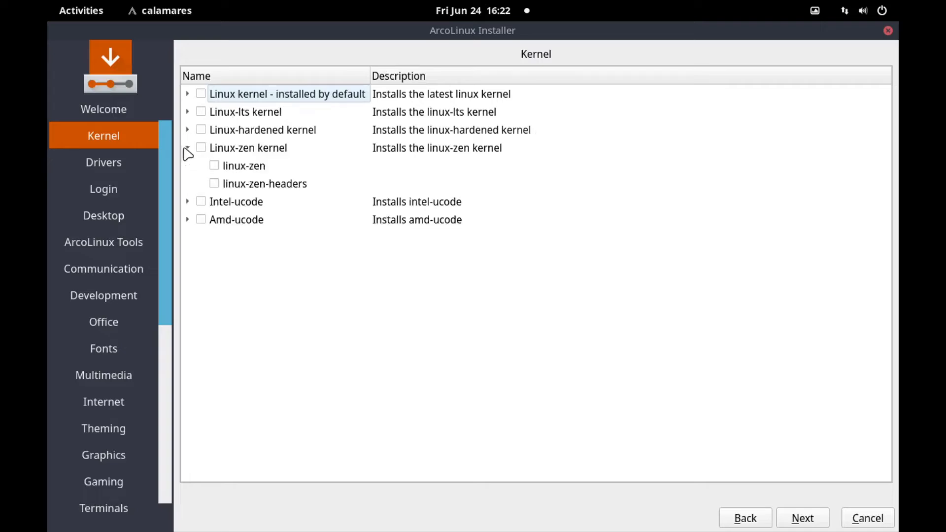
left_click(187, 148)
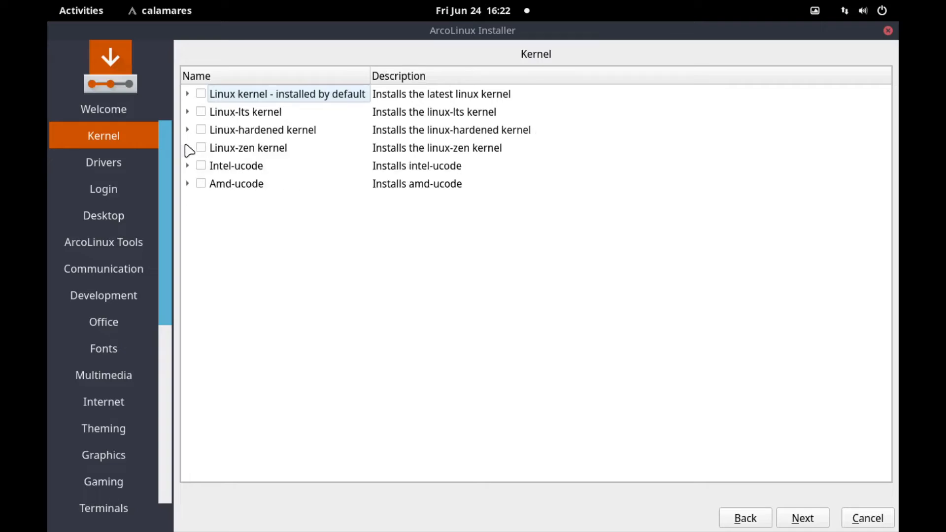
left_click(188, 148)
left_click(188, 147)
left_click(188, 94)
left_click(202, 95)
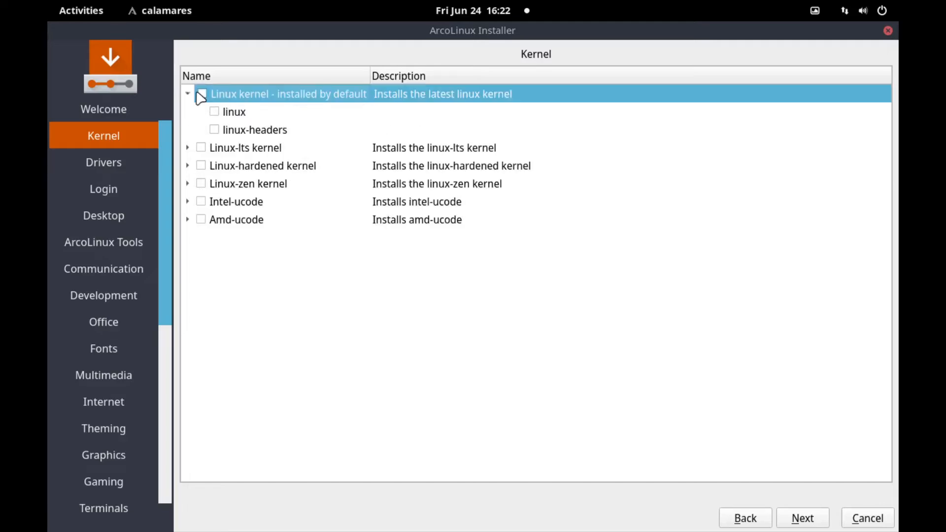
left_click(202, 94)
left_click(188, 94)
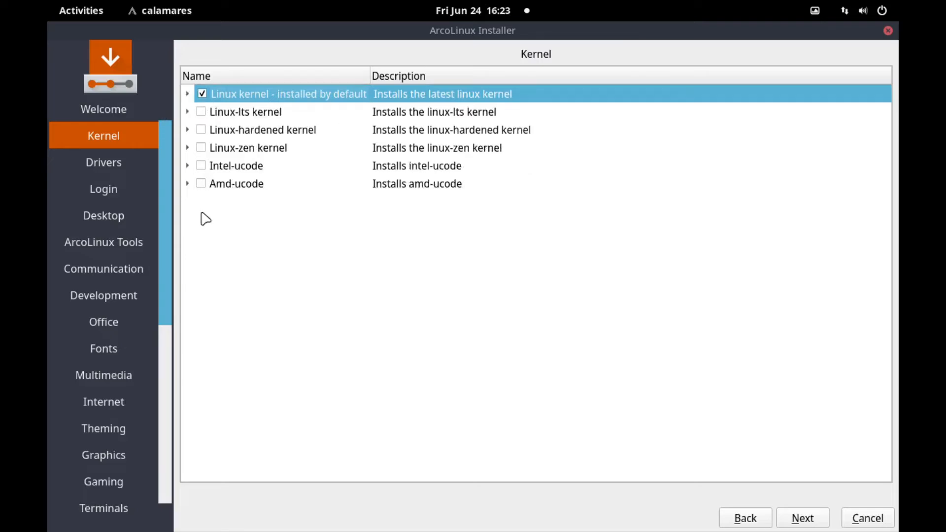
left_click(188, 147)
left_click(188, 148)
- Pass Kernel and Drivers without drivers, then review the Login Manager: Sddm theme packages
left_click(802, 520)
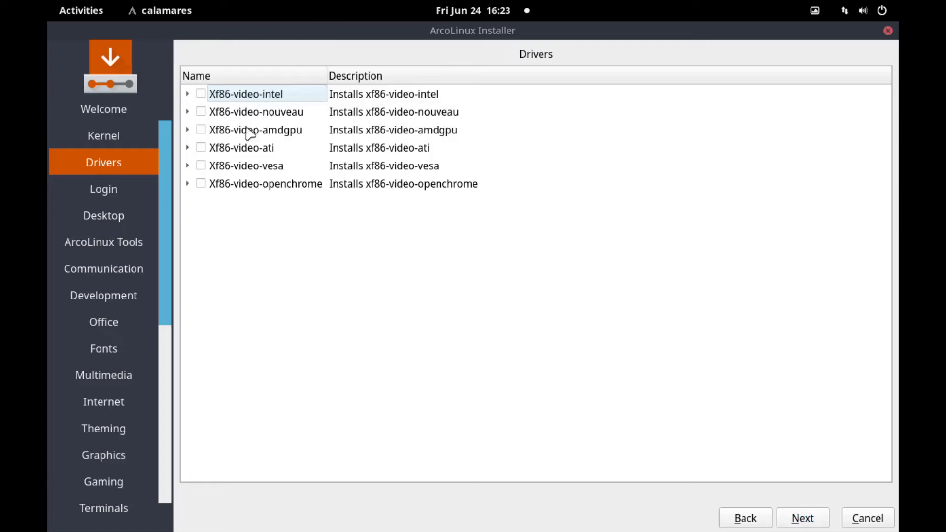
left_click(813, 519)
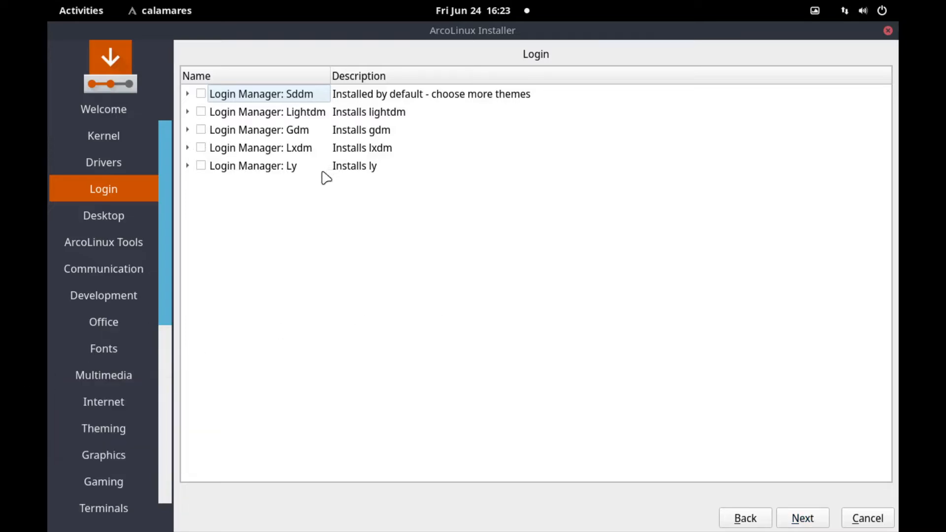
left_click(188, 95)
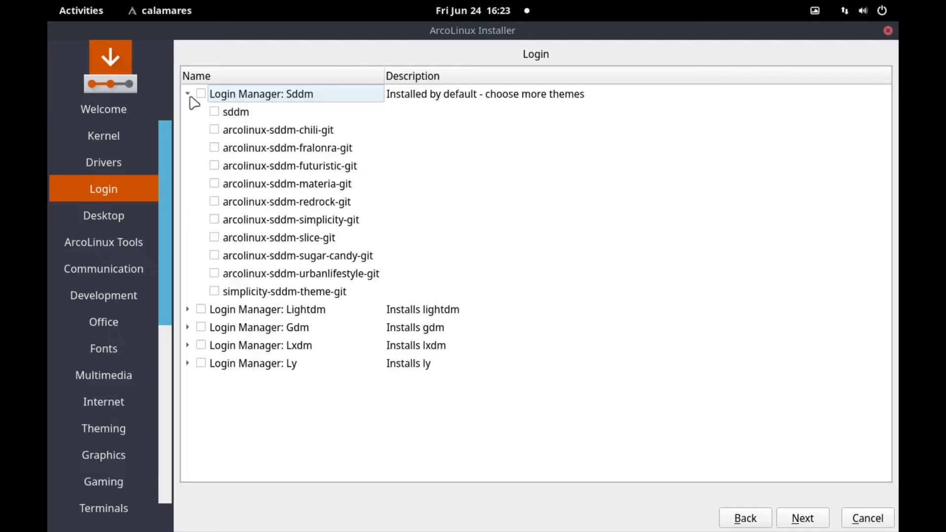
left_click(188, 96)
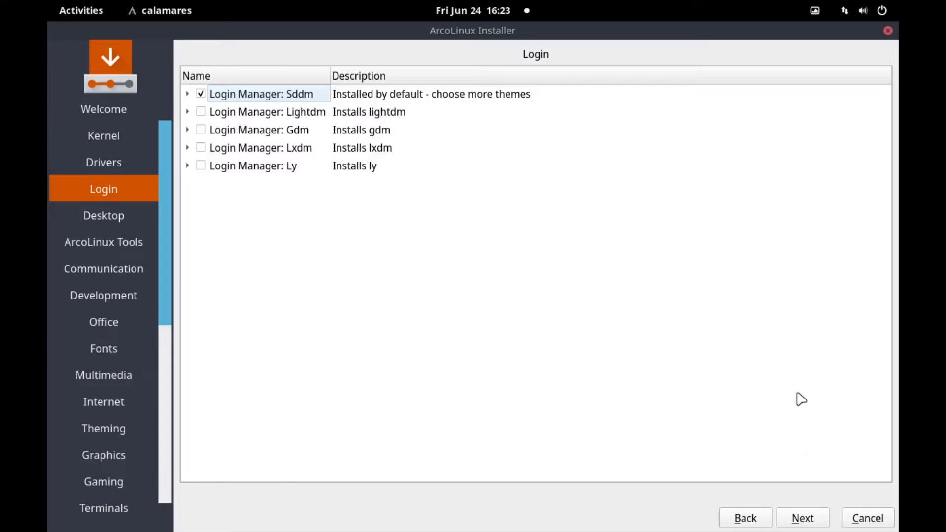
- Go to the Desktop page and tick 'Desktop: Gnome' as the environment to install
left_click(792, 526)
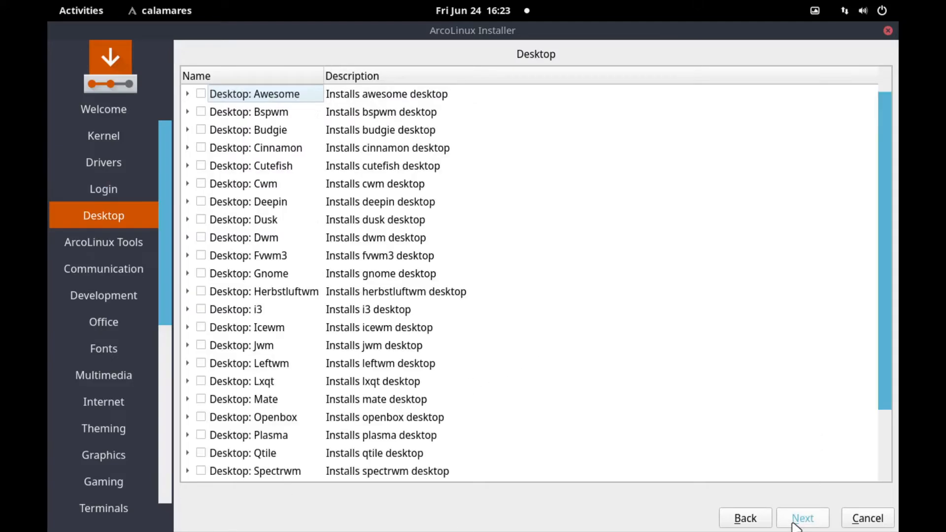
scroll(628, 365, "down", 2)
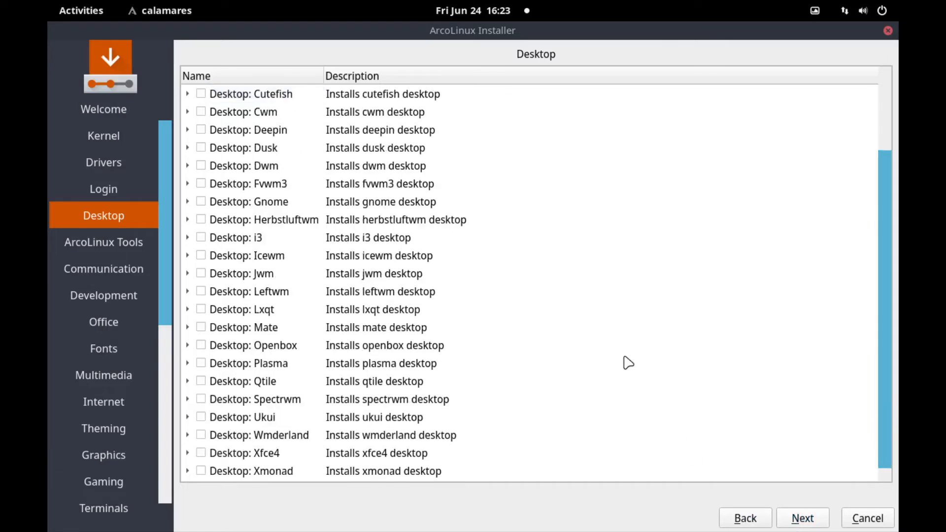
scroll(628, 363, "up", 2)
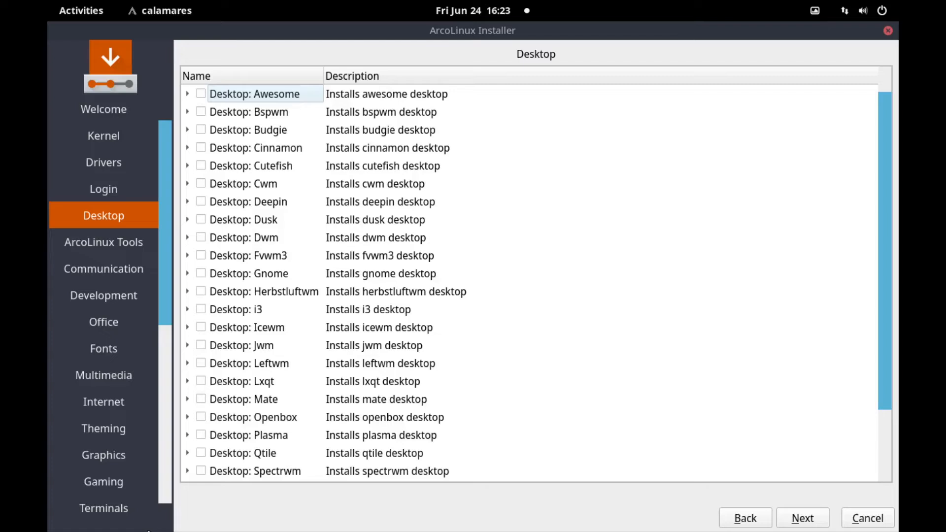
scroll(481, 265, "down", 2)
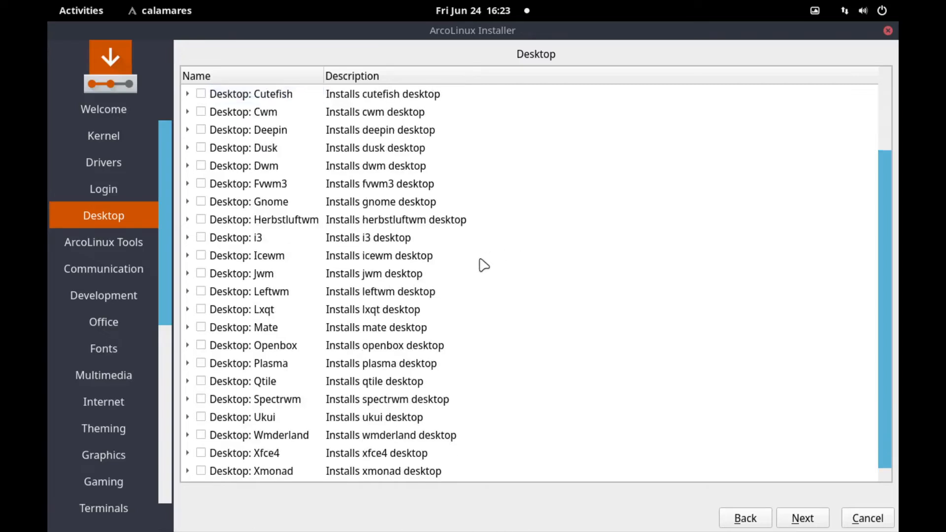
scroll(484, 266, "up", 2)
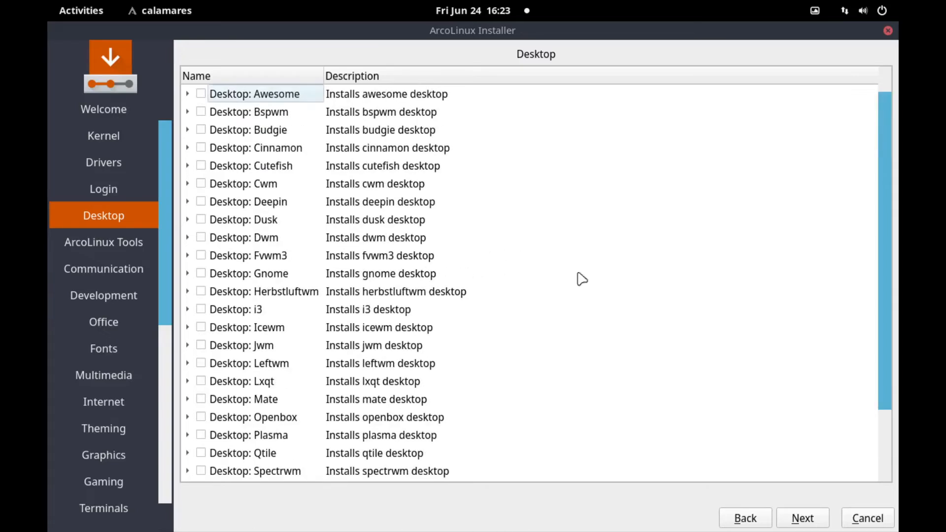
scroll(745, 261, "down", 2)
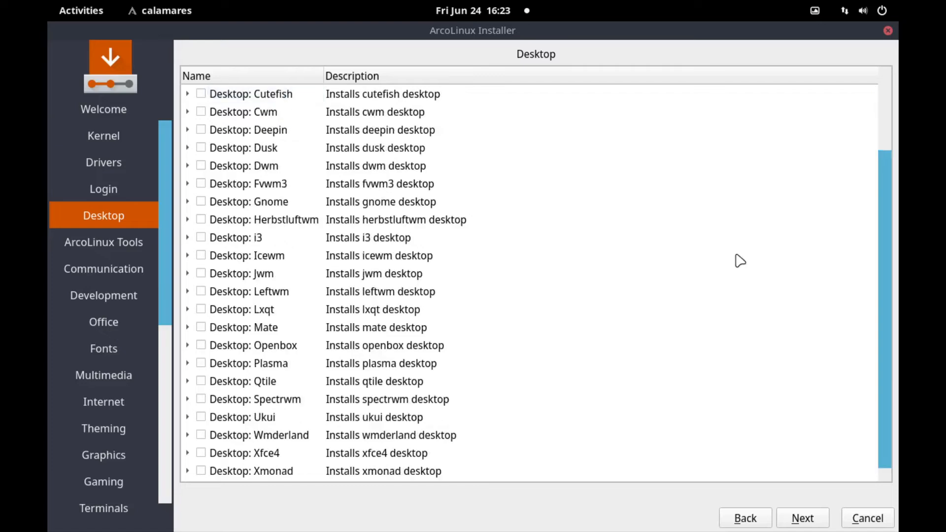
scroll(740, 261, "up", 2)
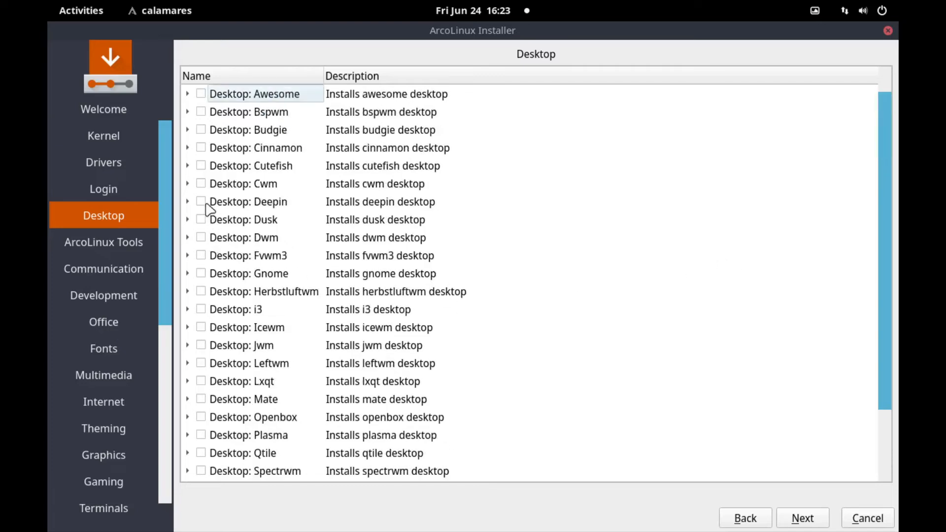
left_click(202, 272)
scroll(754, 373, "down", 2)
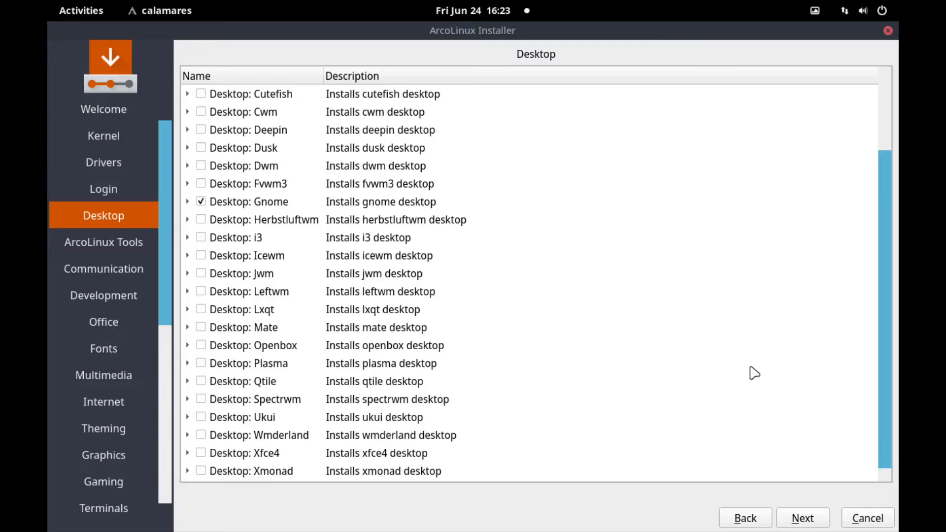
scroll(754, 373, "up", 2)
scroll(755, 373, "down", 2)
scroll(755, 373, "up", 2)
- Tick the ArcoLinux Applications group so all six packages, including arcolinux-teamviewer, are selected
left_click(801, 518)
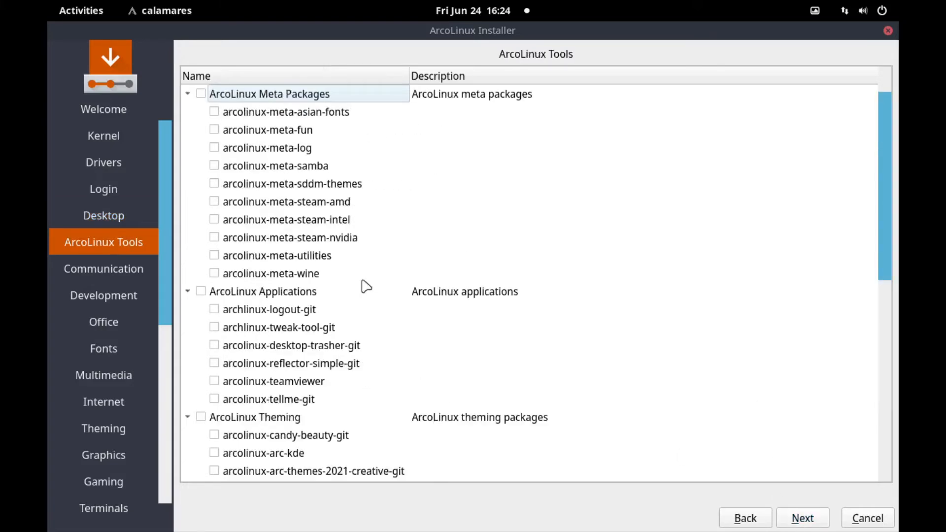
scroll(345, 298, "down", 5)
scroll(345, 298, "up", 5)
left_click(201, 292)
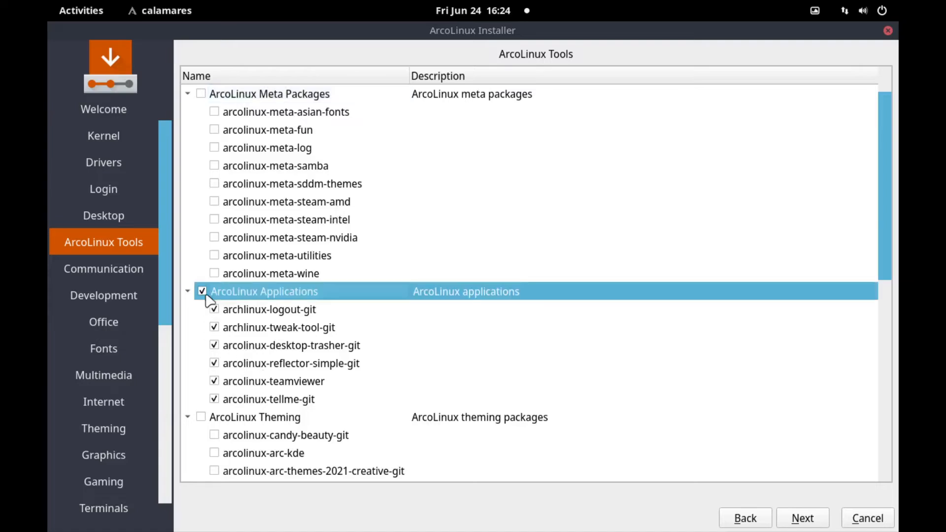
scroll(725, 255, "down", 2)
scroll(725, 255, "down", 5)
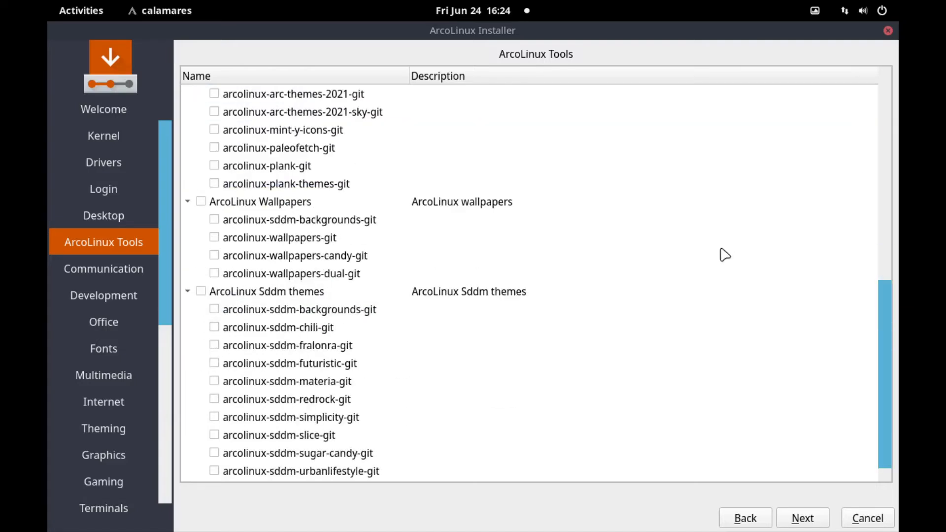
scroll(705, 394, "up", 8)
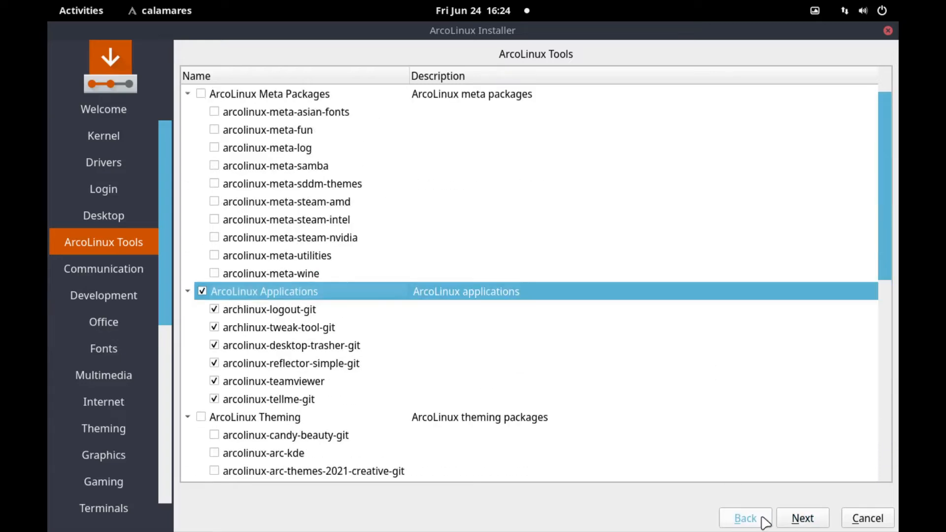
scroll(724, 365, "down", 7)
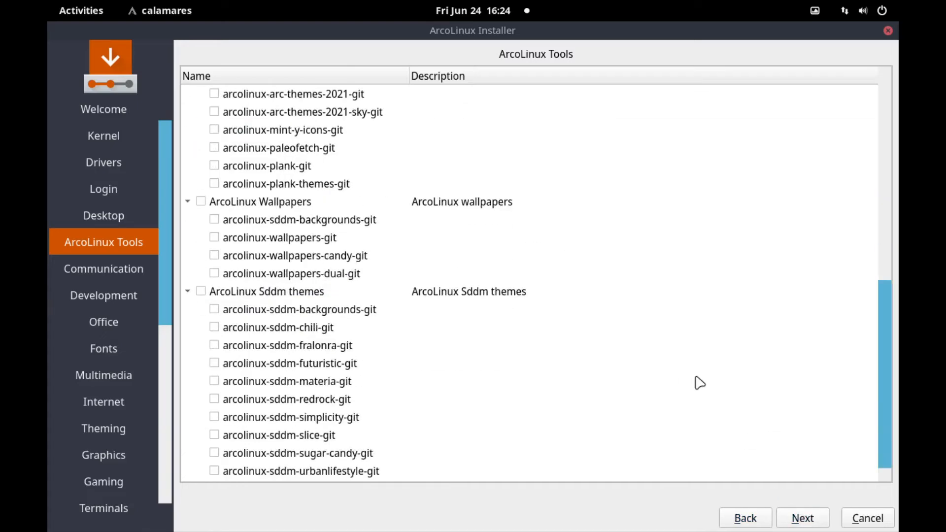
scroll(700, 383, "up", 4)
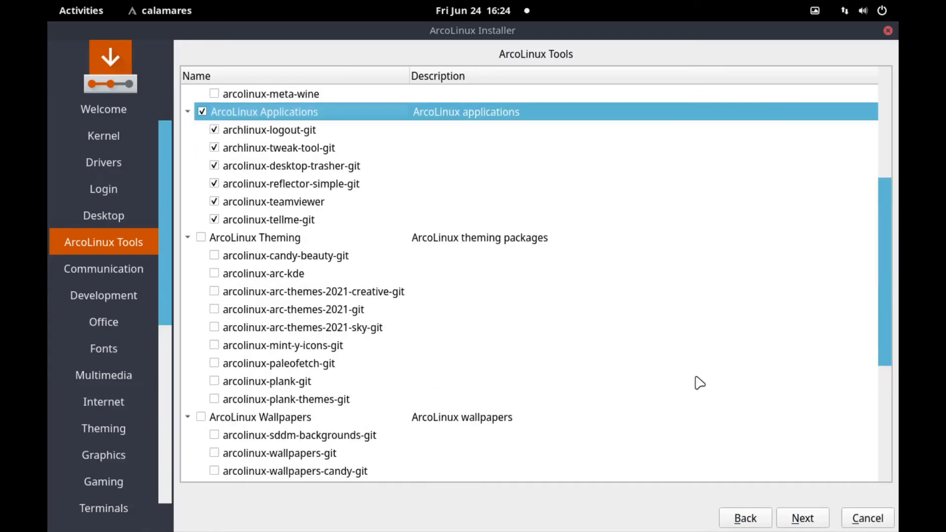
scroll(699, 383, "up", 3)
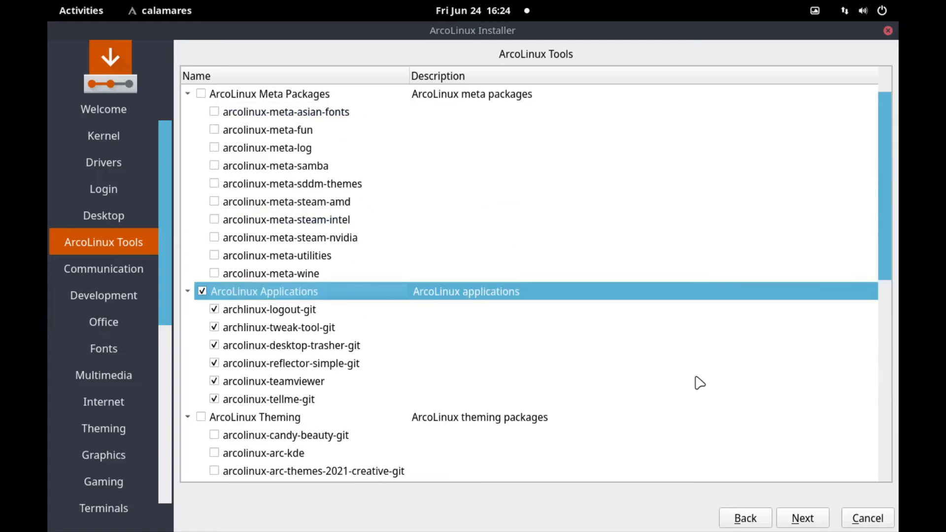
- Skip the Communication and Development package pages with nothing ticked, arriving at Office
left_click(781, 519)
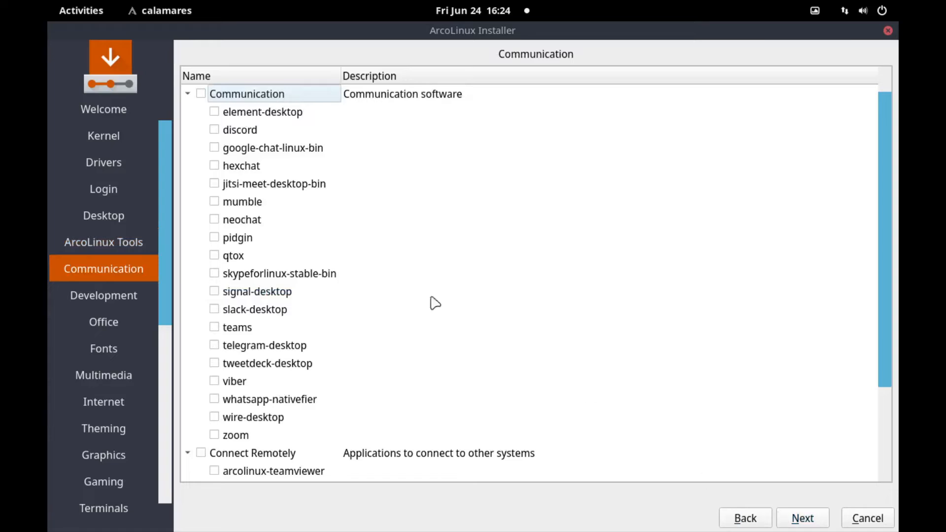
scroll(416, 300, "down", 2)
scroll(416, 300, "up", 2)
scroll(401, 345, "down", 2)
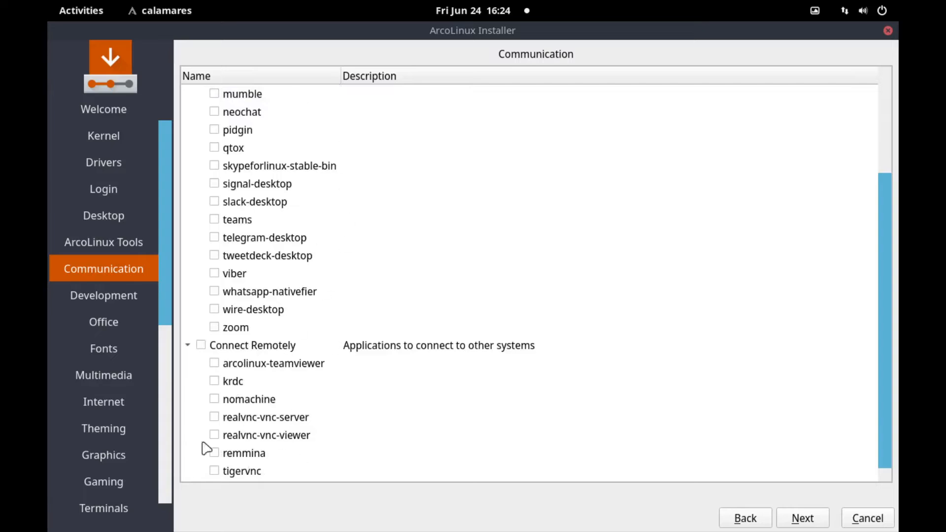
scroll(309, 298, "up", 2)
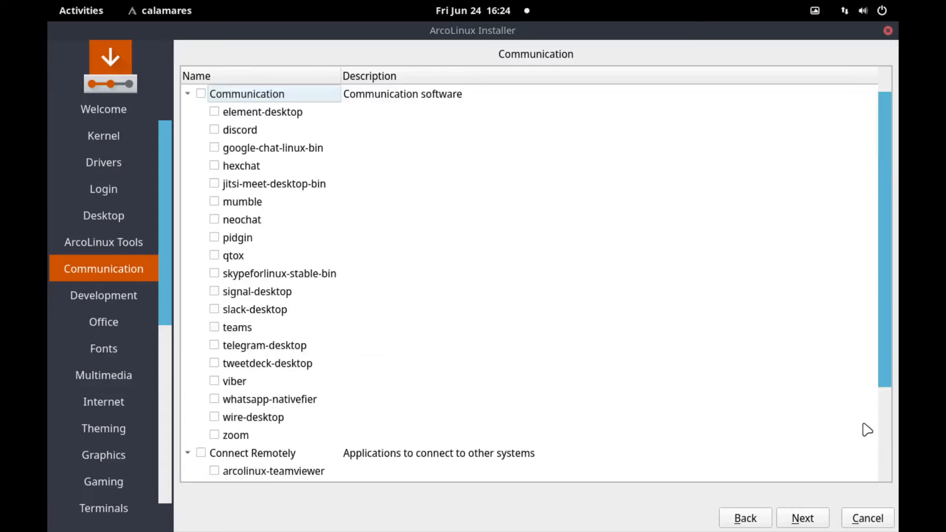
left_click(806, 523)
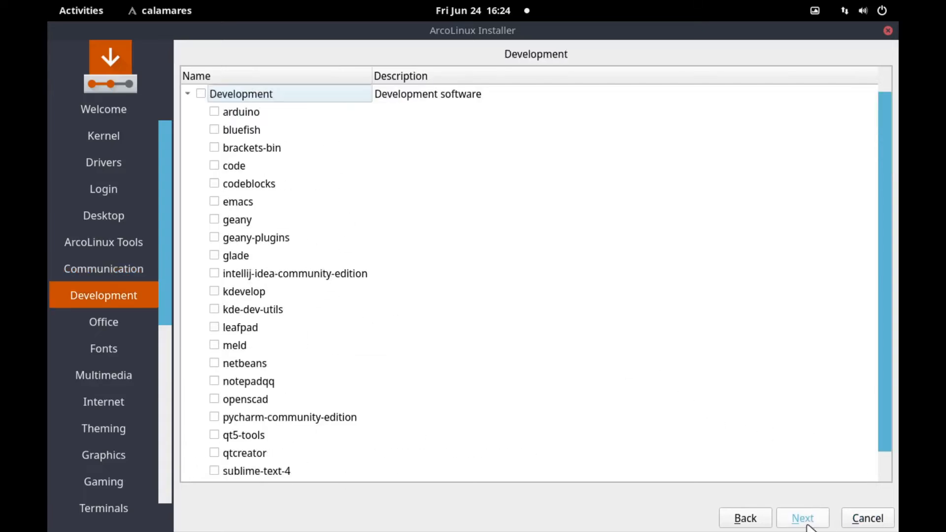
scroll(717, 330, "down", 1)
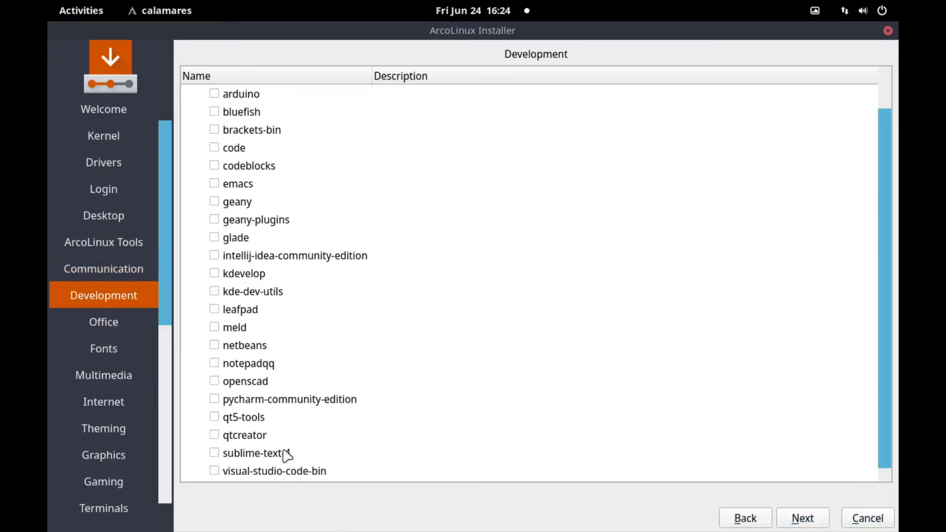
scroll(285, 456, "up", 1)
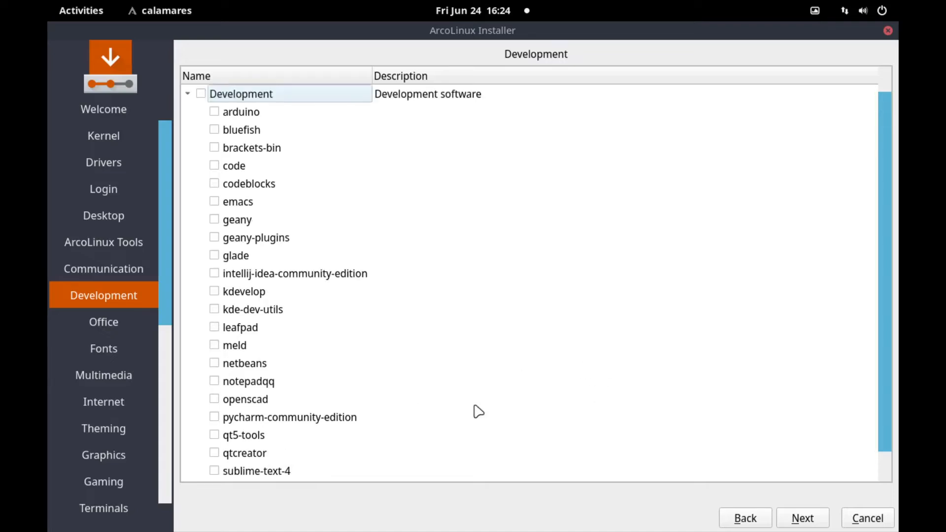
scroll(478, 410, "down", 1)
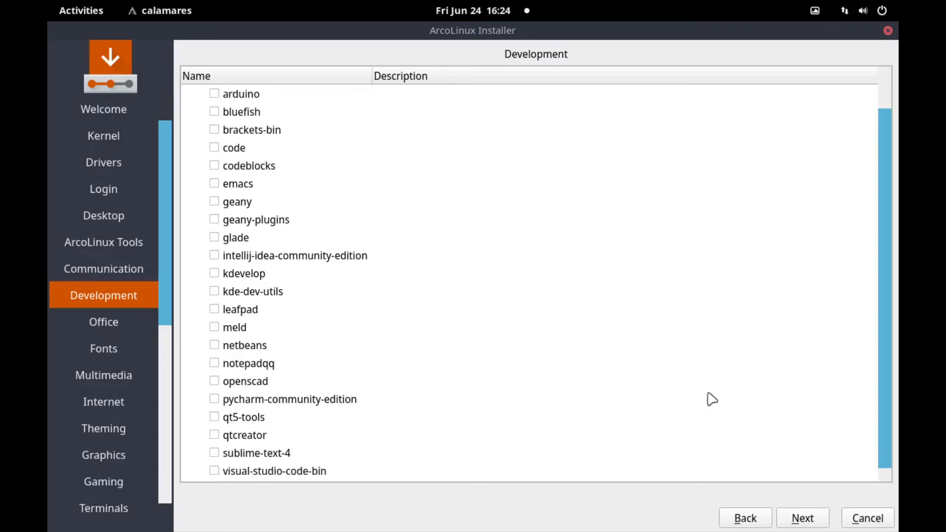
left_click(808, 517)
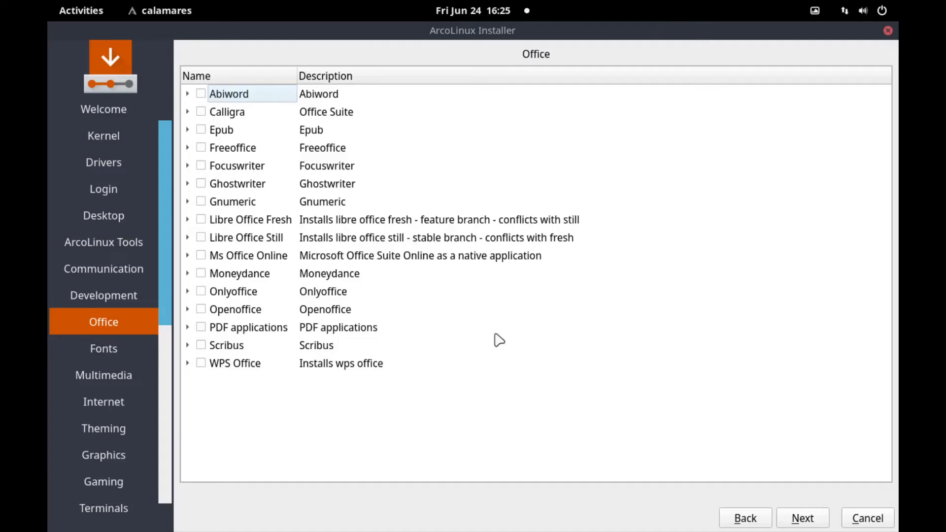
- Look through the Fonts page without choosing any fonts
left_click(802, 519)
scroll(662, 369, "down", 4)
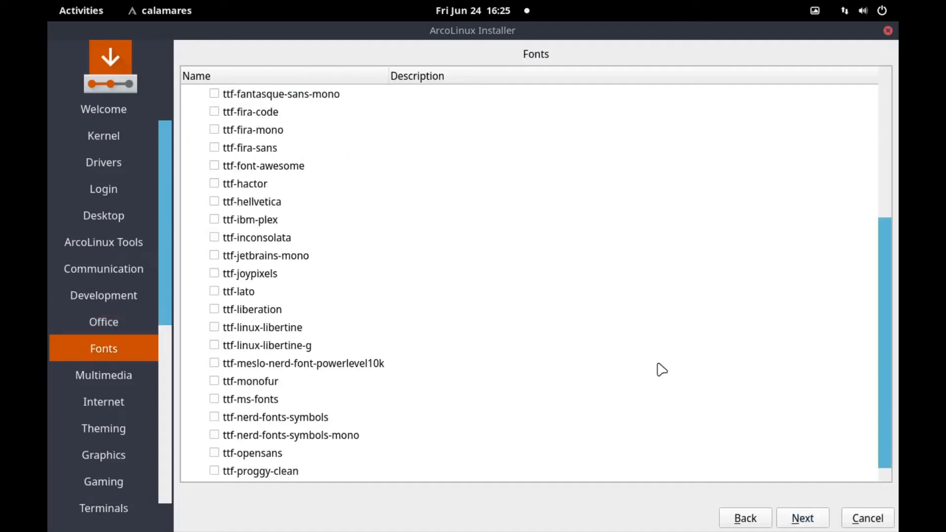
scroll(662, 369, "up", 4)
scroll(259, 222, "down", 4)
scroll(260, 224, "up", 4)
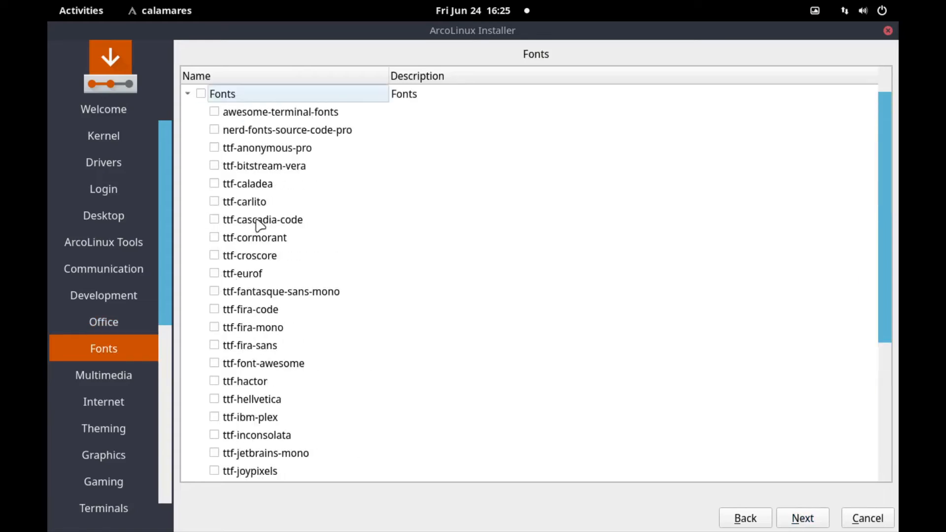
scroll(260, 224, "down", 4)
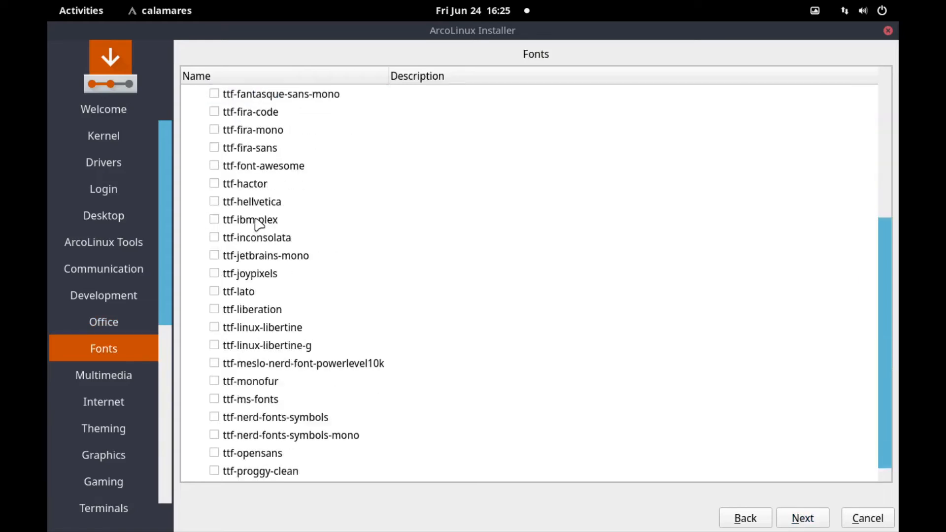
scroll(260, 225, "up", 4)
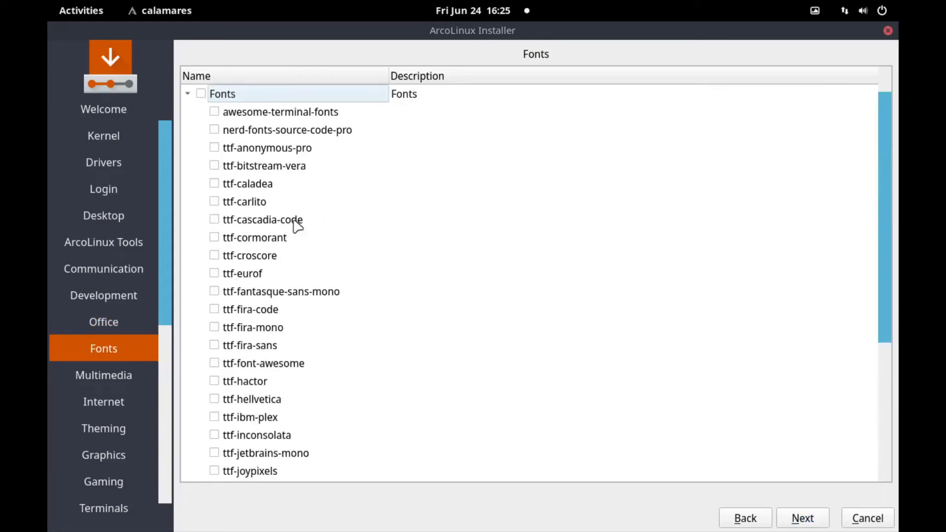
scroll(295, 223, "down", 4)
scroll(287, 232, "up", 4)
- Review the Multimedia audio and video lists, selecting nothing, and move on to Internet
left_click(791, 517)
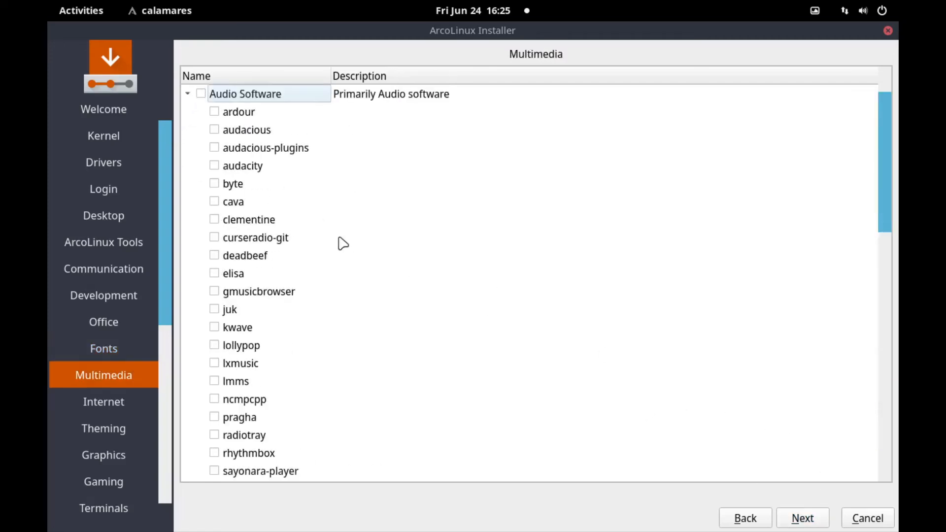
scroll(343, 243, "down", 12)
scroll(343, 243, "up", 8)
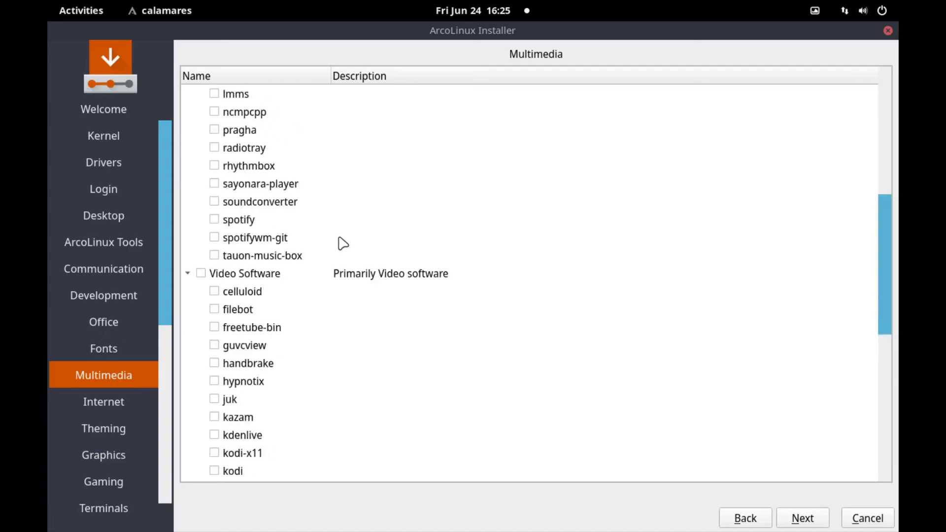
scroll(343, 243, "up", 4)
scroll(343, 243, "down", 12)
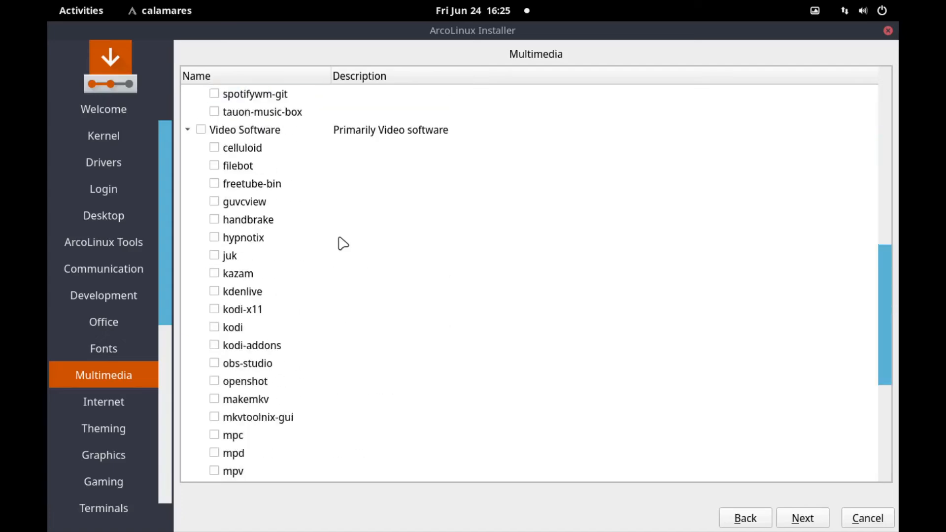
scroll(343, 244, "up", 7)
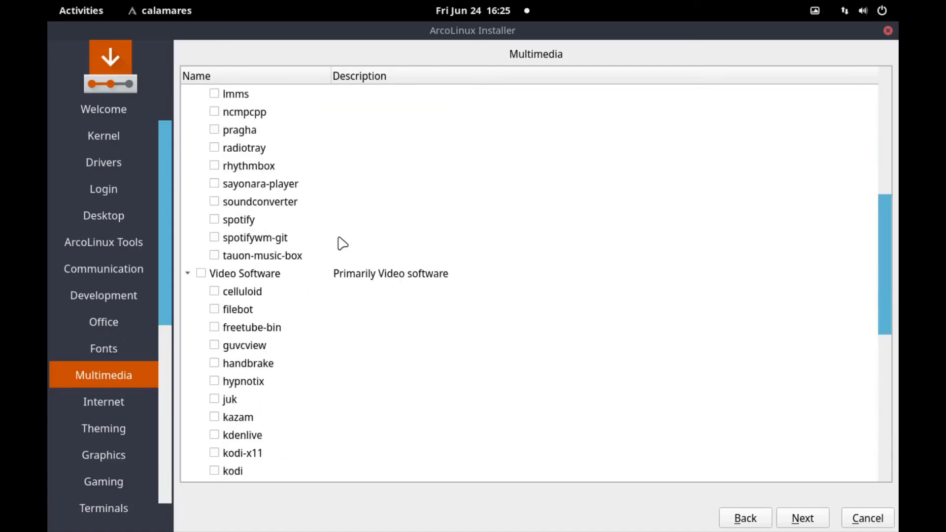
scroll(343, 243, "up", 5)
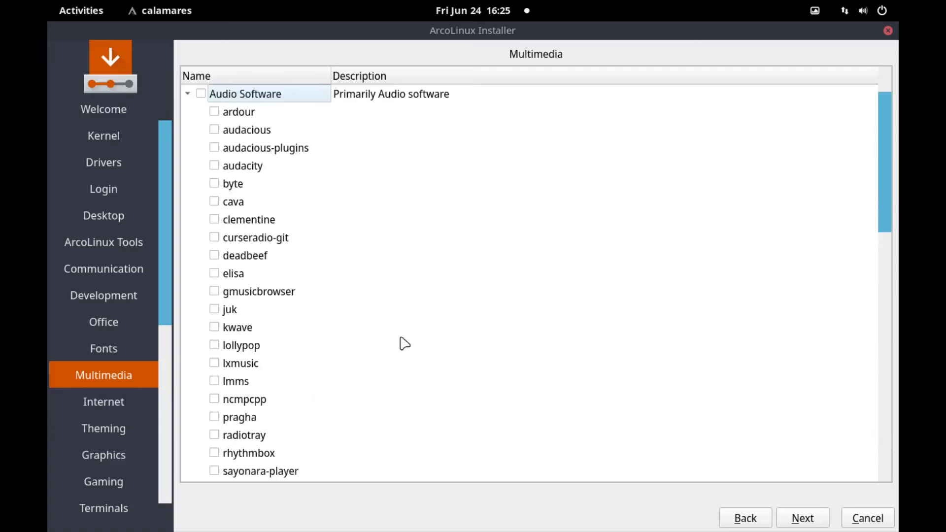
scroll(347, 283, "down", 5)
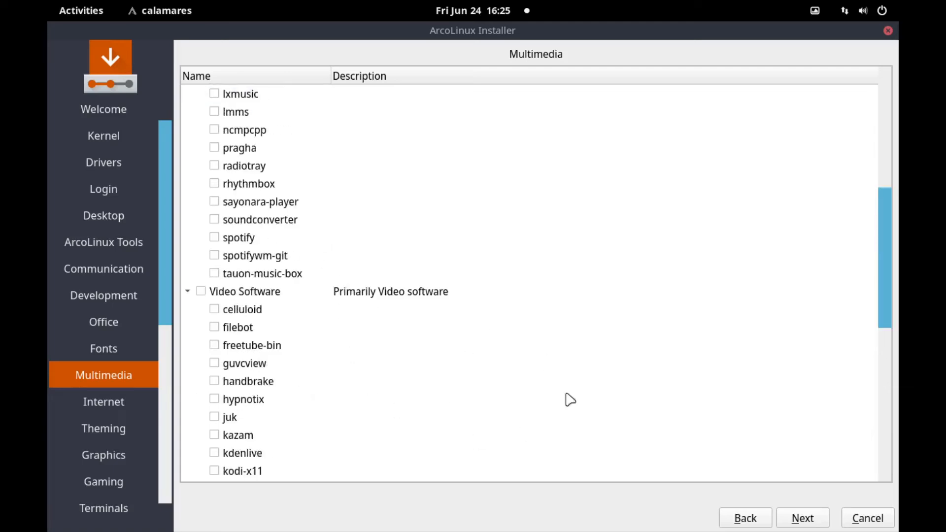
scroll(581, 370, "down", 2)
scroll(519, 338, "down", 1)
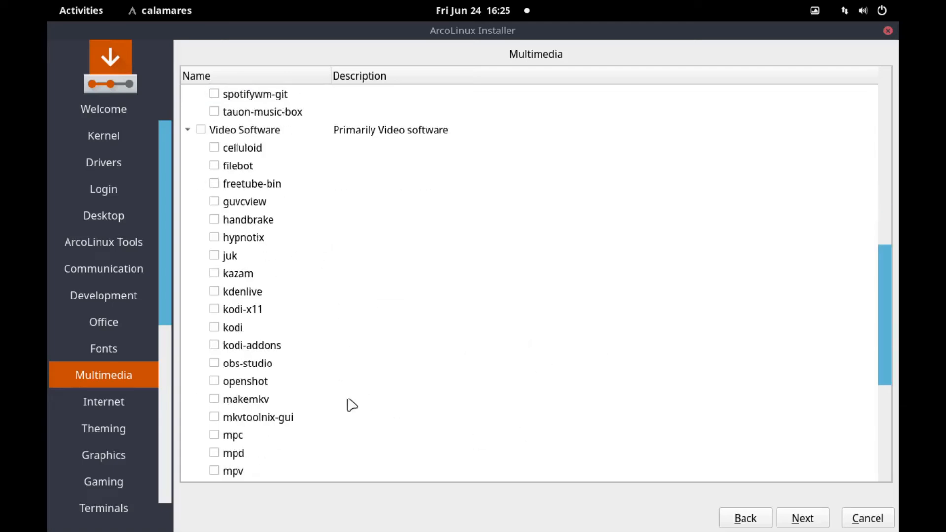
scroll(513, 392, "down", 1)
scroll(515, 394, "down", 3)
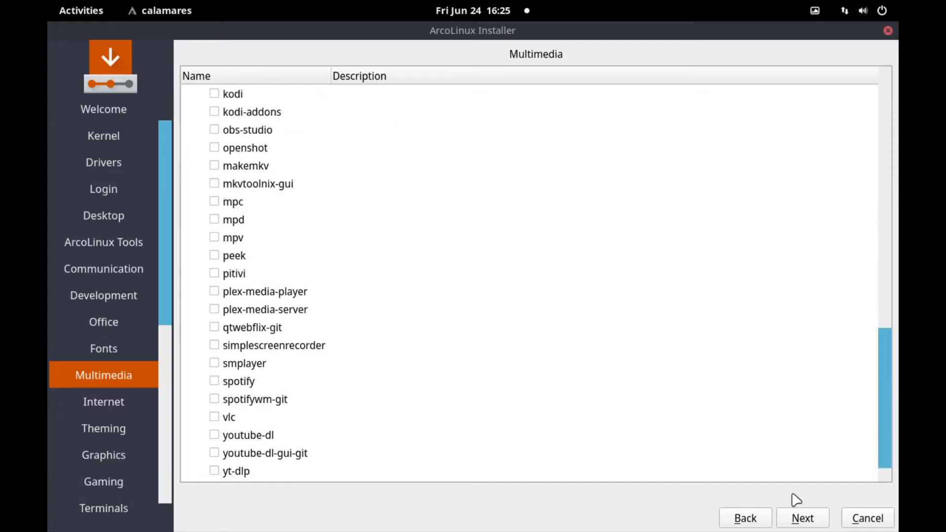
left_click(808, 517)
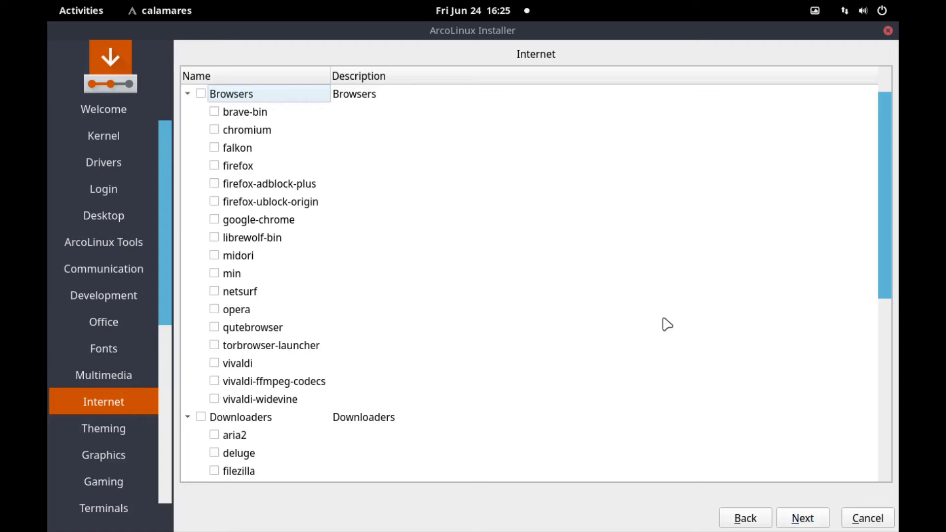
- Tick firefox under Browsers on the Internet page
scroll(663, 324, "down", 4)
scroll(665, 324, "up", 4)
scroll(665, 323, "down", 5)
scroll(745, 310, "down", 1)
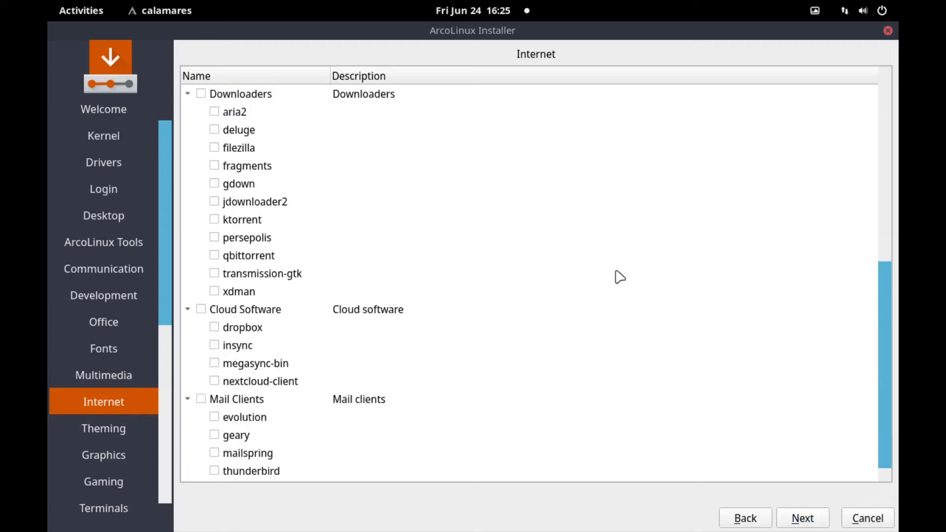
scroll(618, 277, "up", 5)
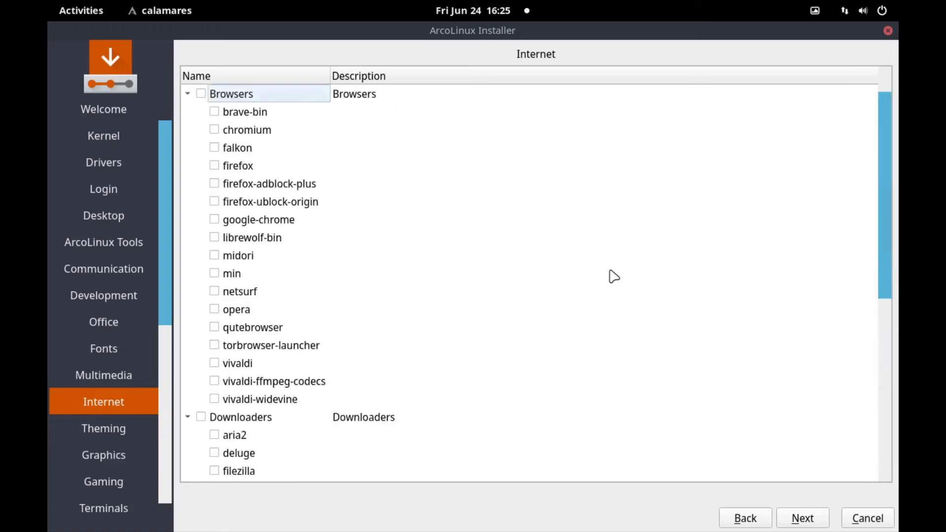
scroll(615, 276, "down", 6)
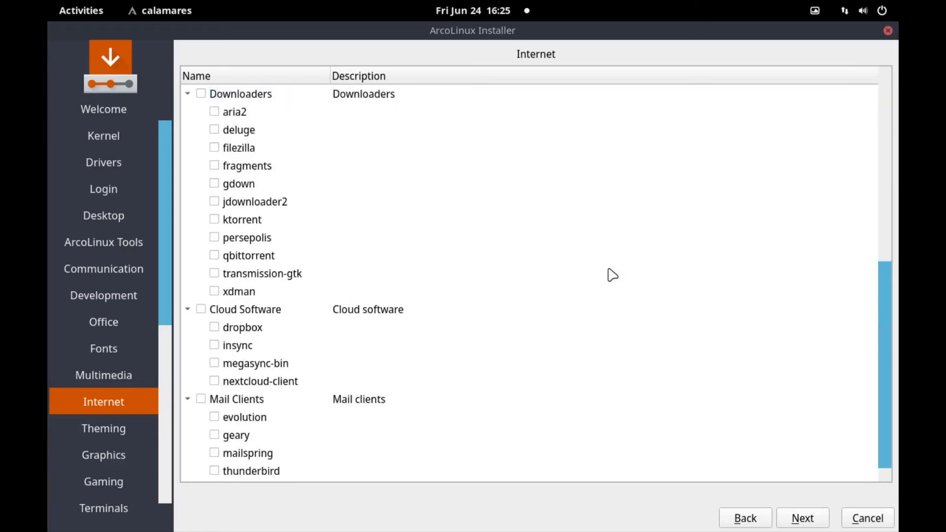
scroll(609, 272, "up", 6)
scroll(601, 269, "down", 6)
scroll(310, 322, "up", 6)
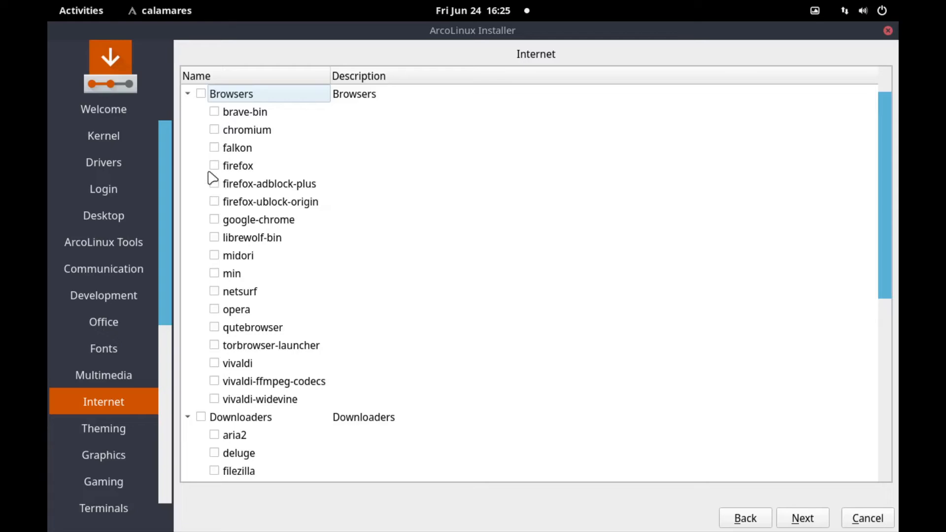
left_click(221, 163)
left_click(216, 165)
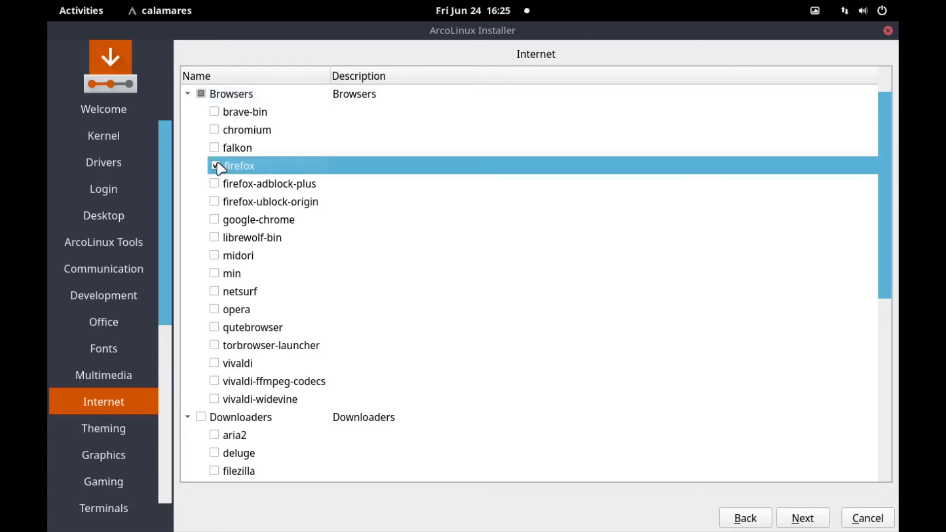
- Skip the Theming, Graphics and Gaming pages without ticking anything, arriving at Terminals
left_click(803, 519)
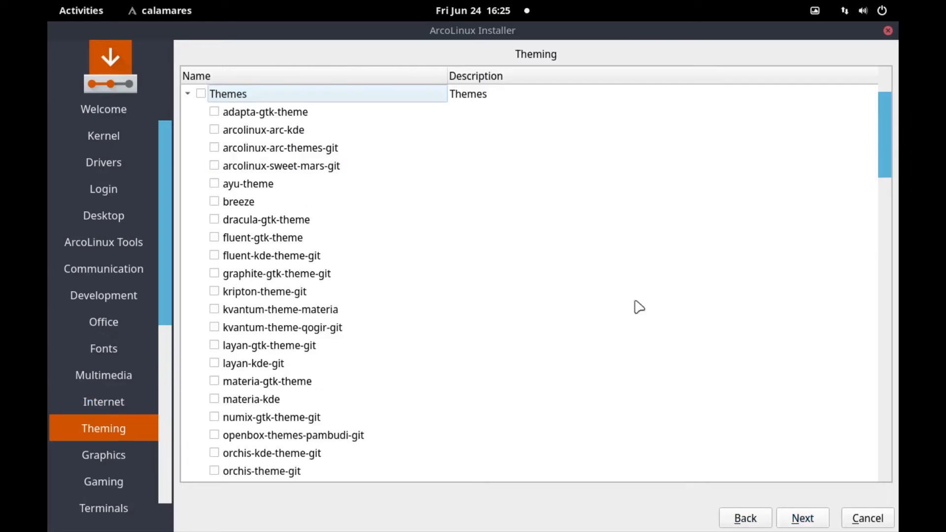
scroll(583, 247, "down", 12)
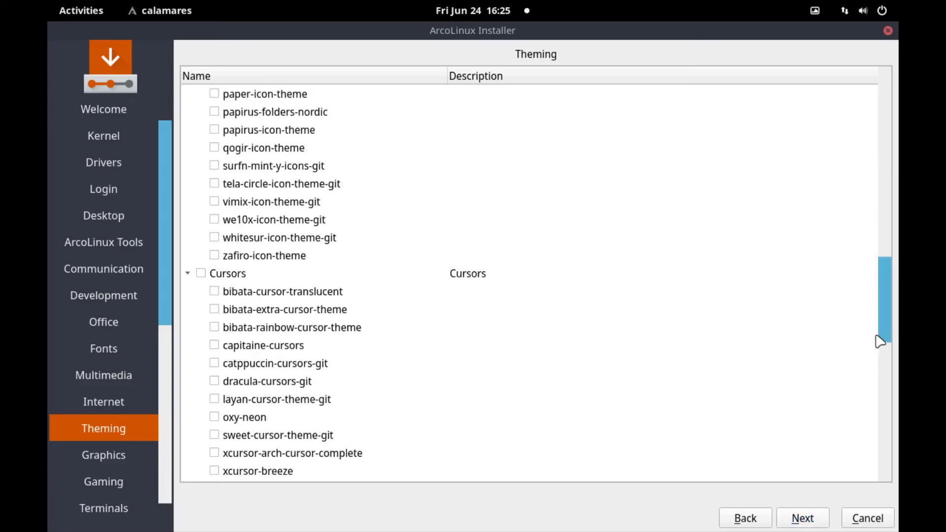
left_click(885, 409)
scroll(885, 410, "down", 4)
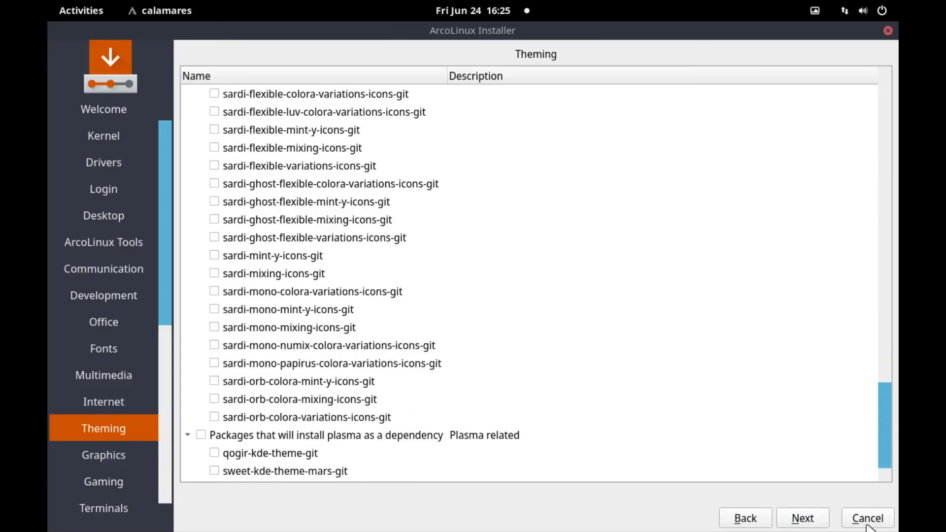
scroll(803, 221, "up", 20)
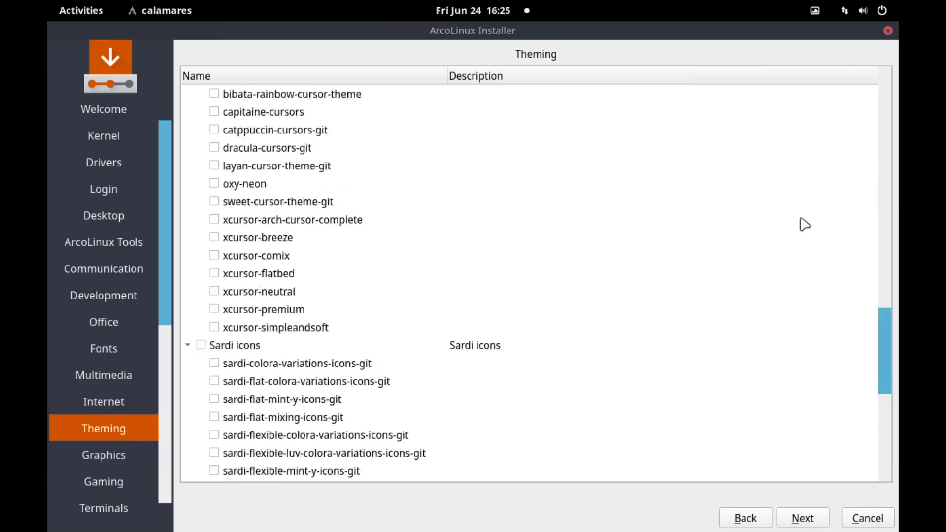
left_click(806, 519)
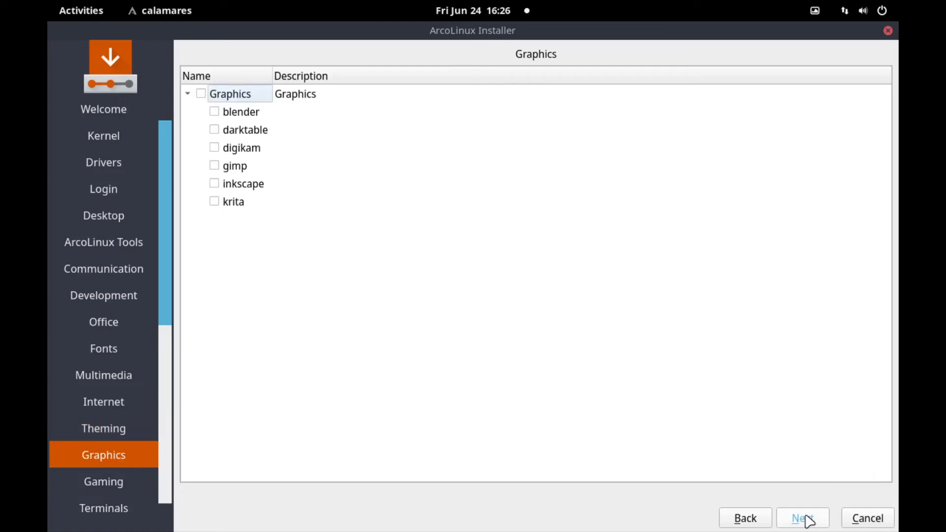
left_click(808, 518)
scroll(744, 345, "down", 9)
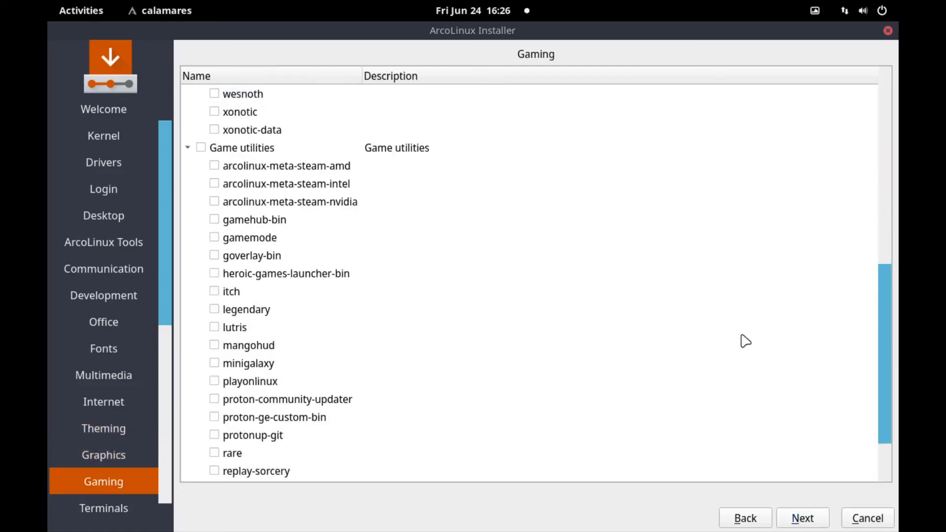
scroll(744, 355, "up", 4)
scroll(744, 356, "down", 4)
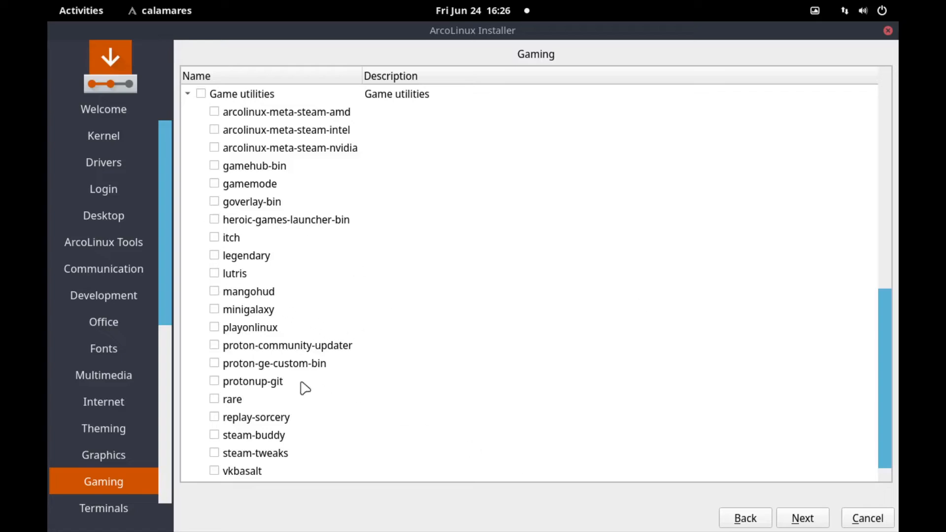
left_click(815, 524)
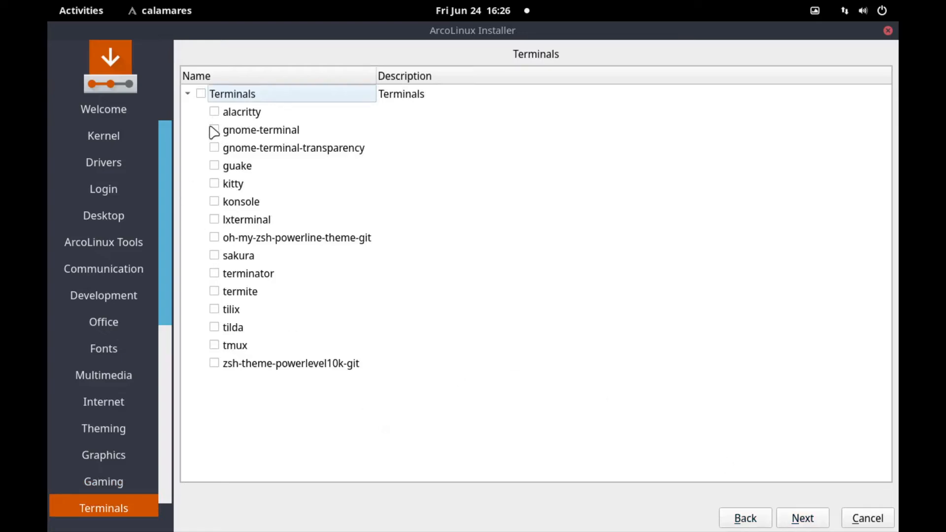
- Tick a terminal emulator and nautilus as the file manager, then advance past Filemanagers
left_click(213, 112)
left_click(802, 518)
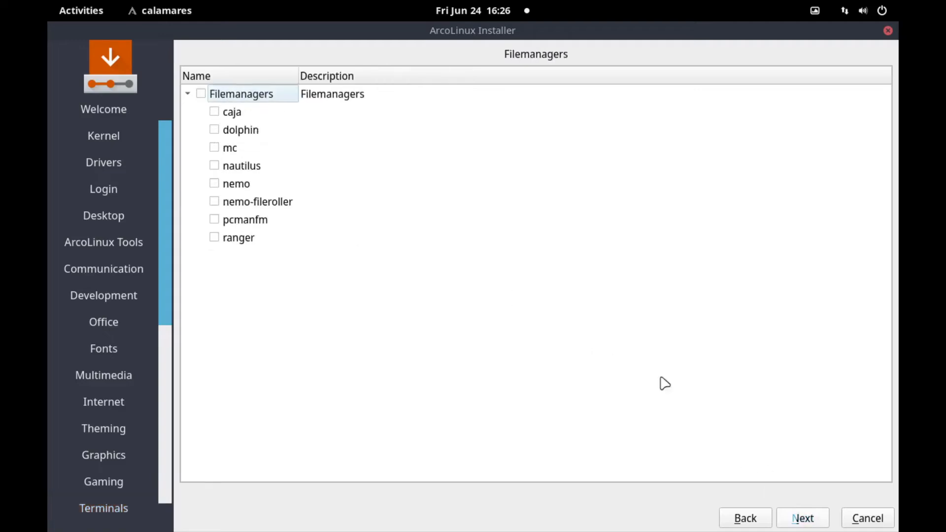
scroll(85, 232, "down", 5)
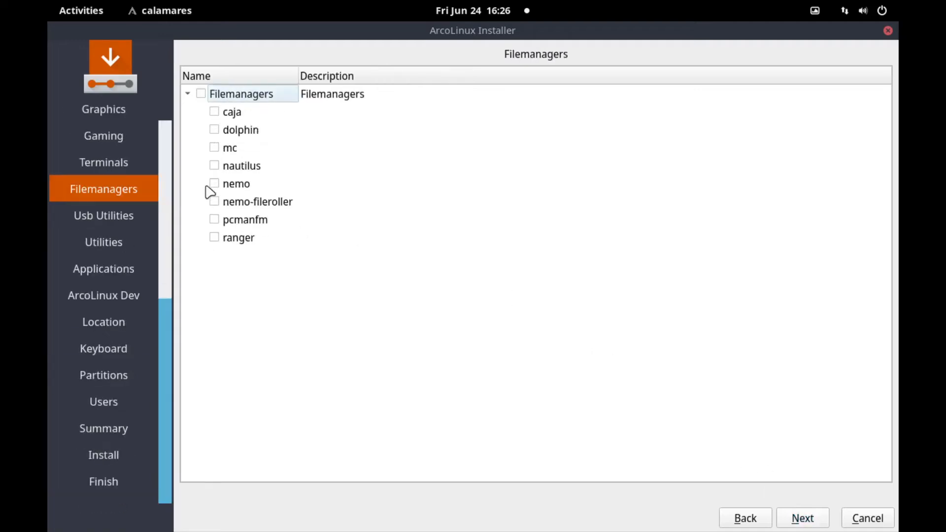
left_click(211, 168)
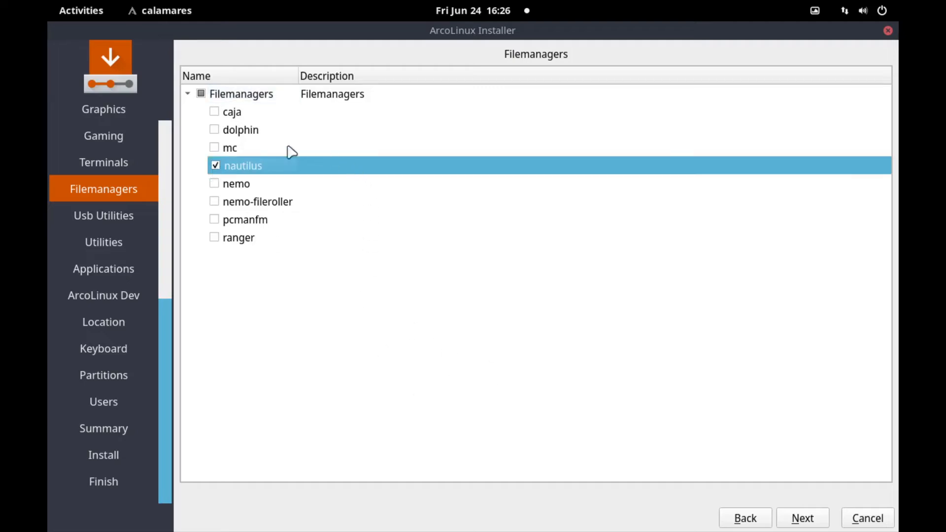
left_click(802, 518)
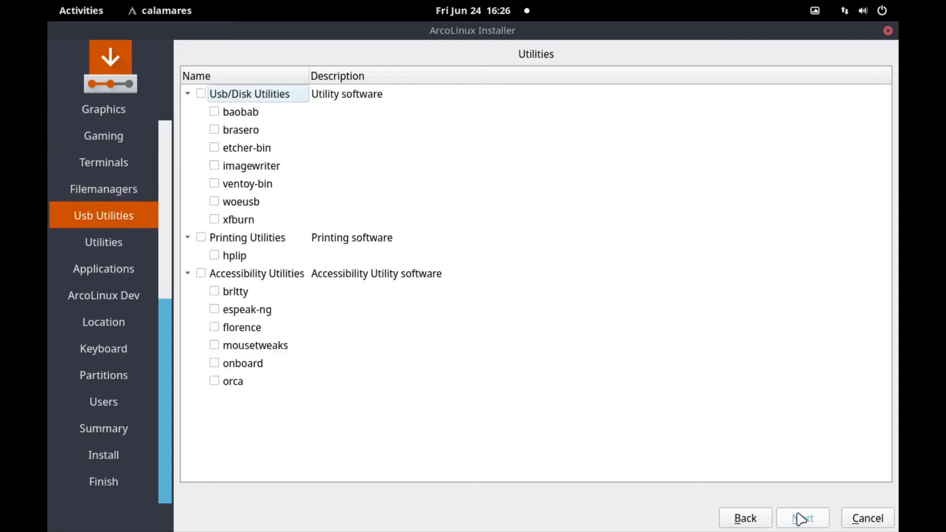
- Skip Usb Utilities and scroll the Utilities groups (Timeshift, Snapper, Android, Power Management) unchecked
left_click(800, 518)
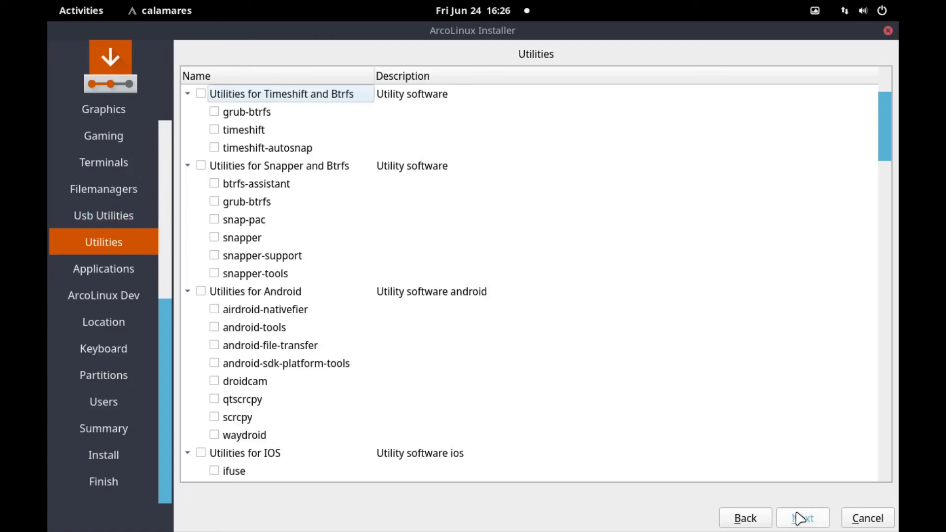
scroll(696, 367, "down", 13)
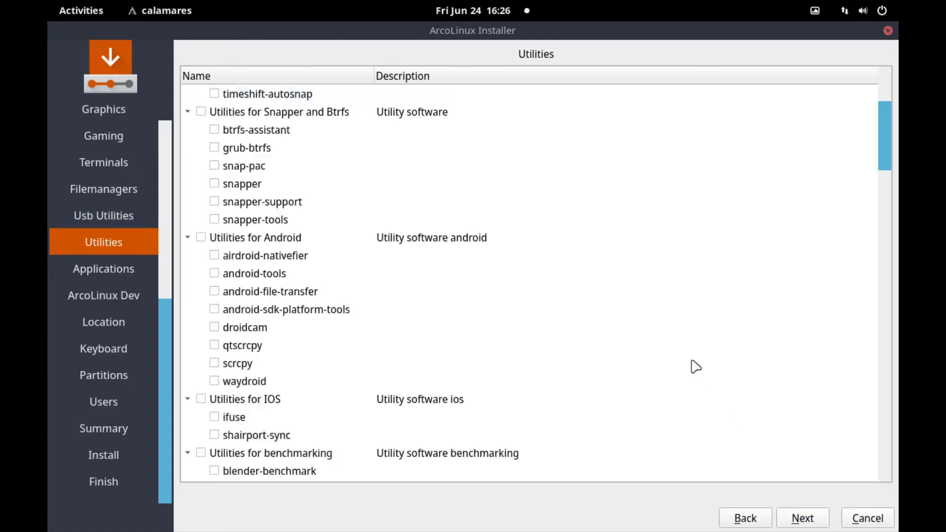
scroll(695, 367, "up", 13)
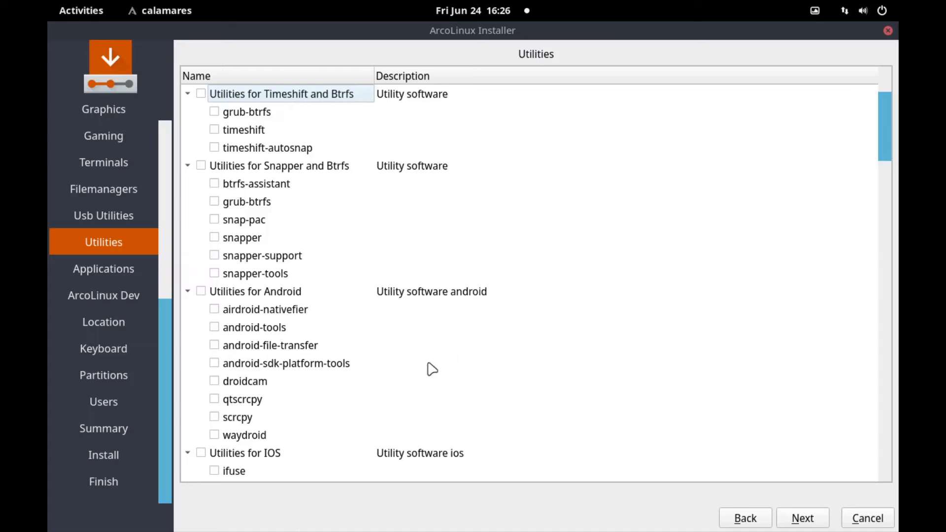
scroll(540, 268, "down", 1)
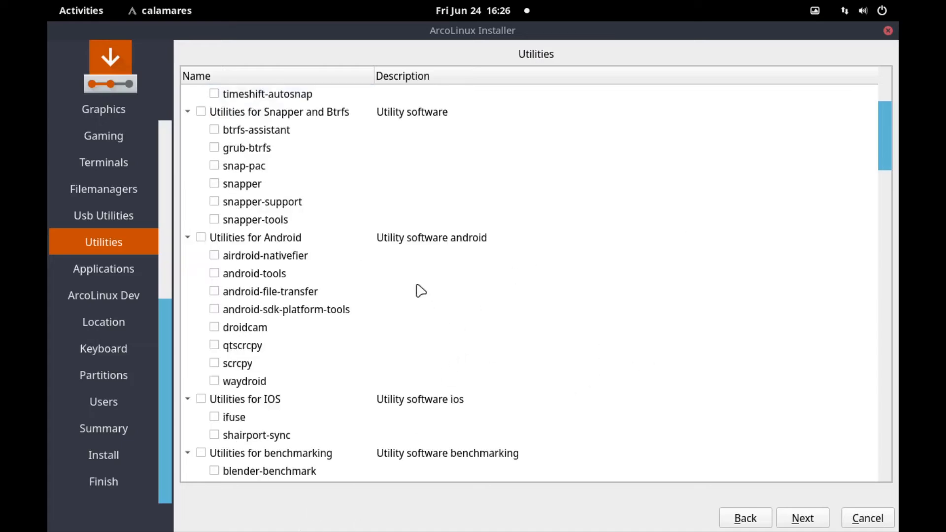
scroll(414, 290, "down", 2)
scroll(411, 290, "up", 2)
scroll(658, 323, "down", 3)
scroll(639, 312, "down", 1)
scroll(639, 312, "down", 3)
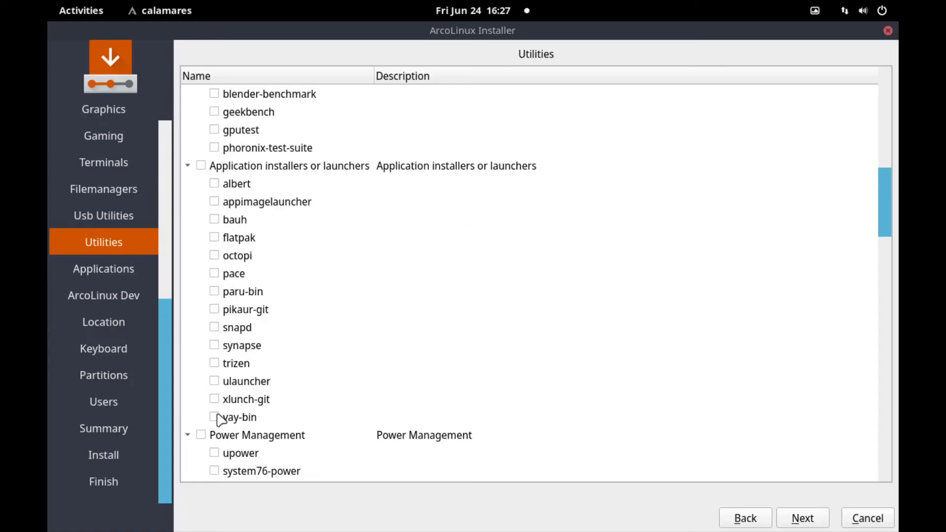
- Mark yay-bin under Application installers or launchers, leaving other utilities unchecked
left_click(215, 417)
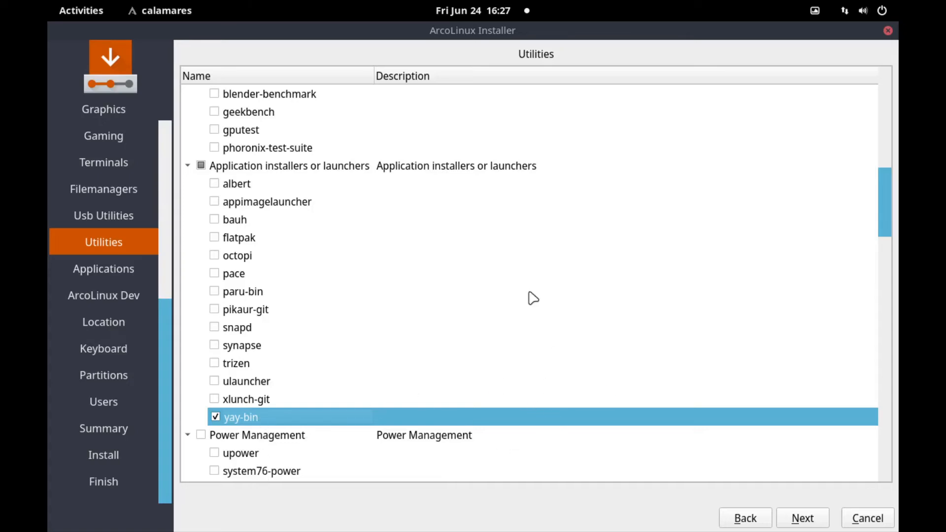
scroll(533, 298, "down", 4)
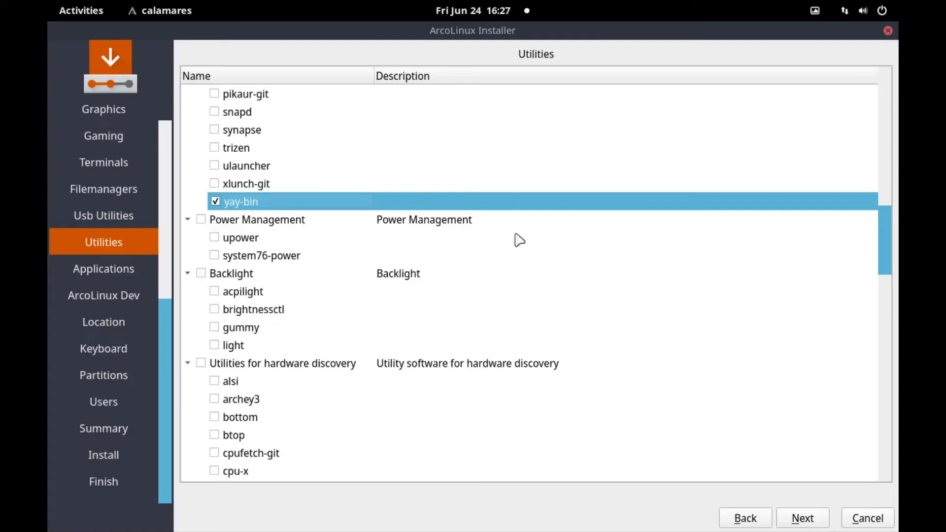
scroll(519, 335, "down", 3)
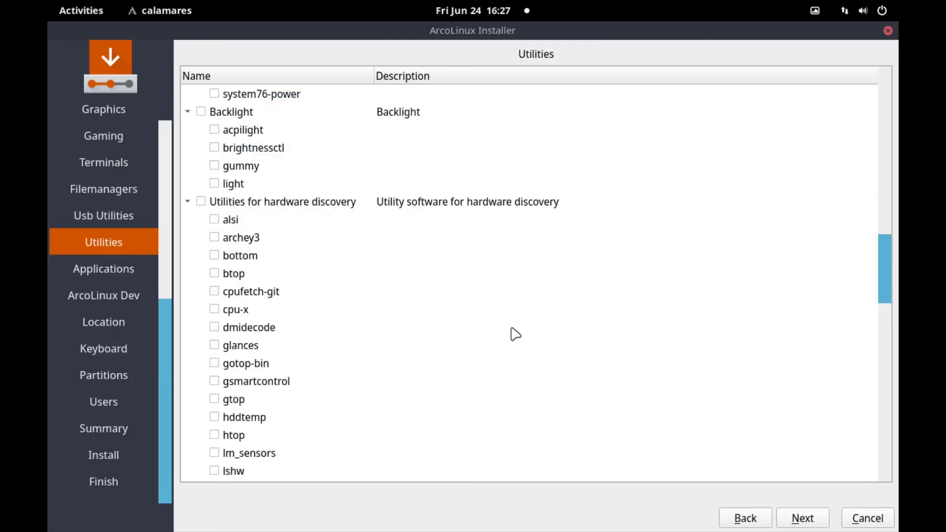
scroll(515, 335, "down", 6)
scroll(515, 335, "down", 9)
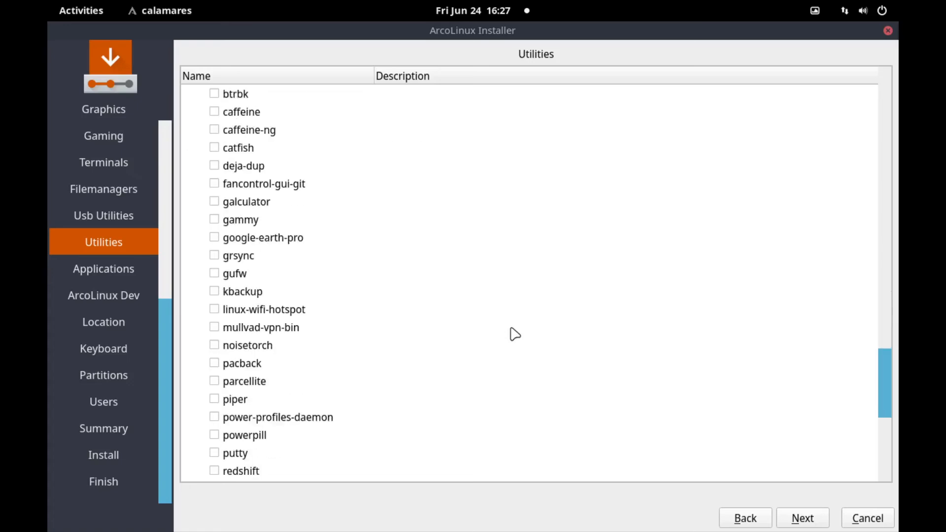
scroll(515, 335, "down", 1)
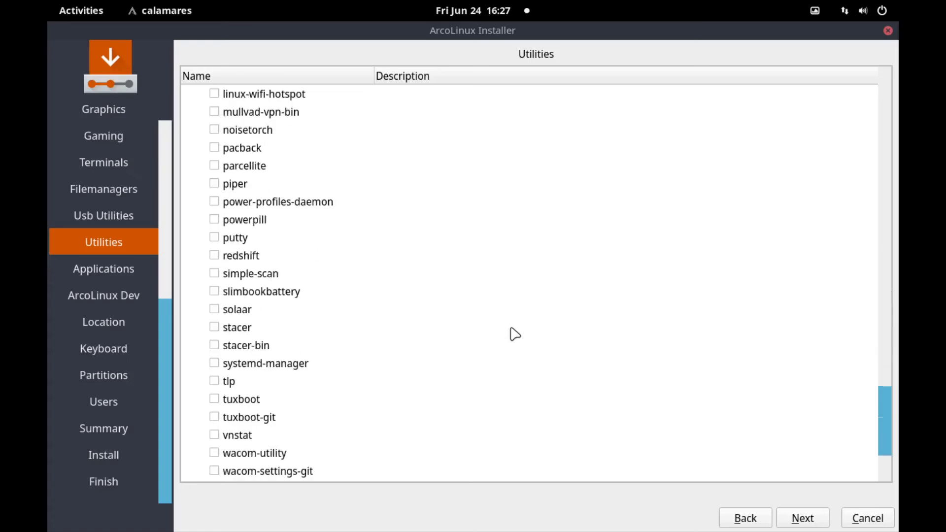
scroll(511, 332, "up", 5)
scroll(505, 329, "down", 1)
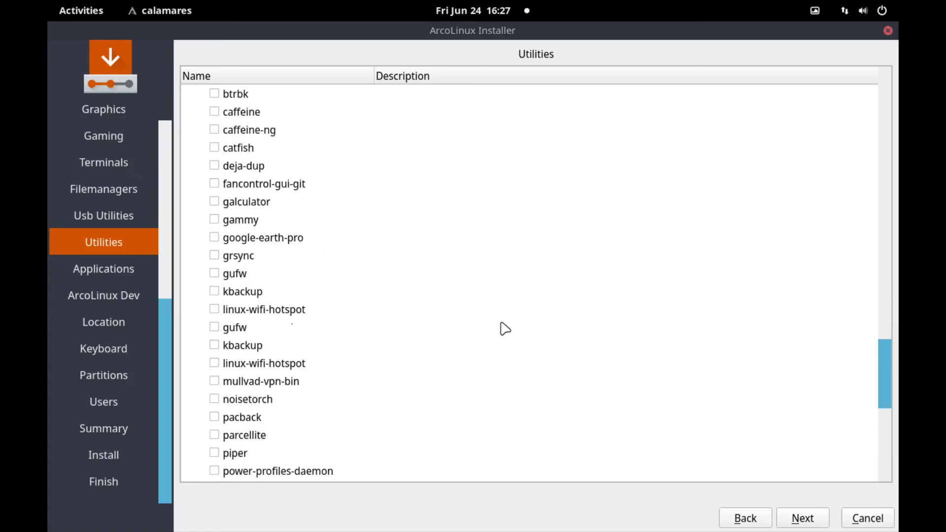
scroll(505, 328, "up", 2)
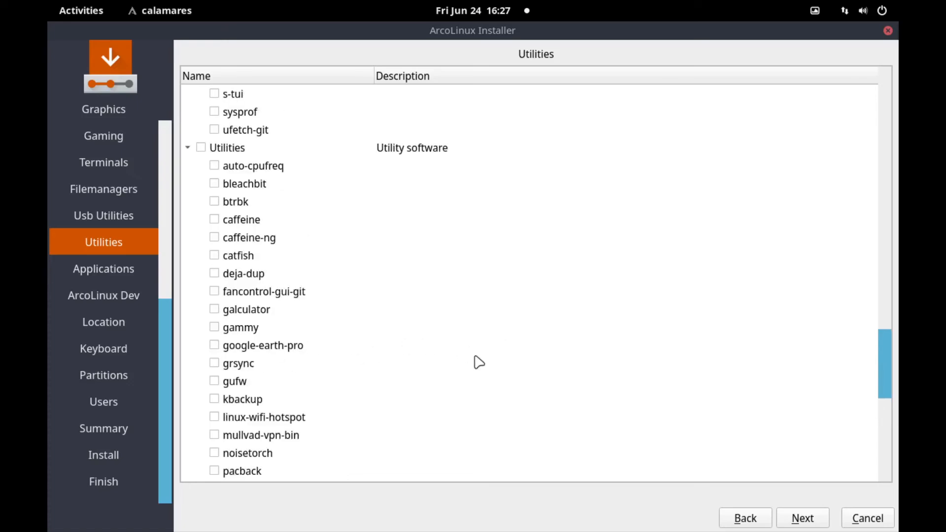
scroll(479, 362, "down", 4)
scroll(479, 363, "down", 3)
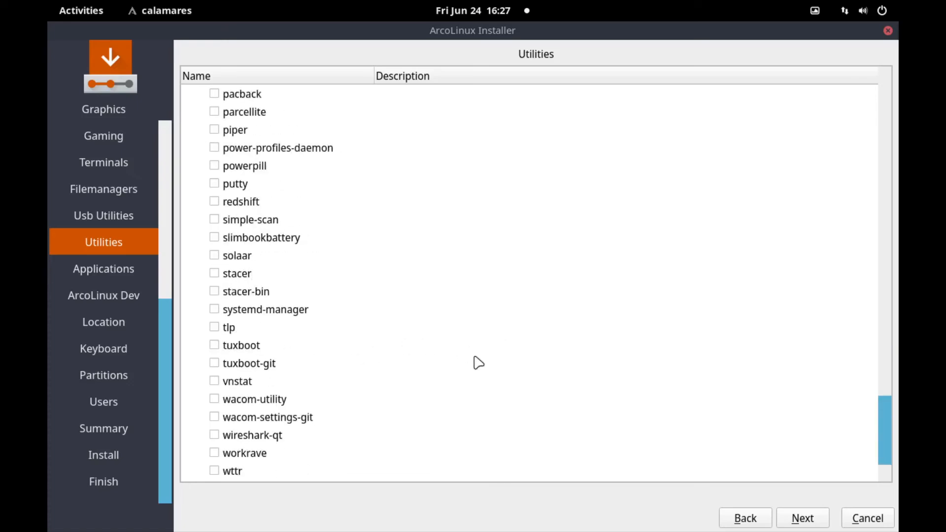
scroll(479, 362, "down", 1)
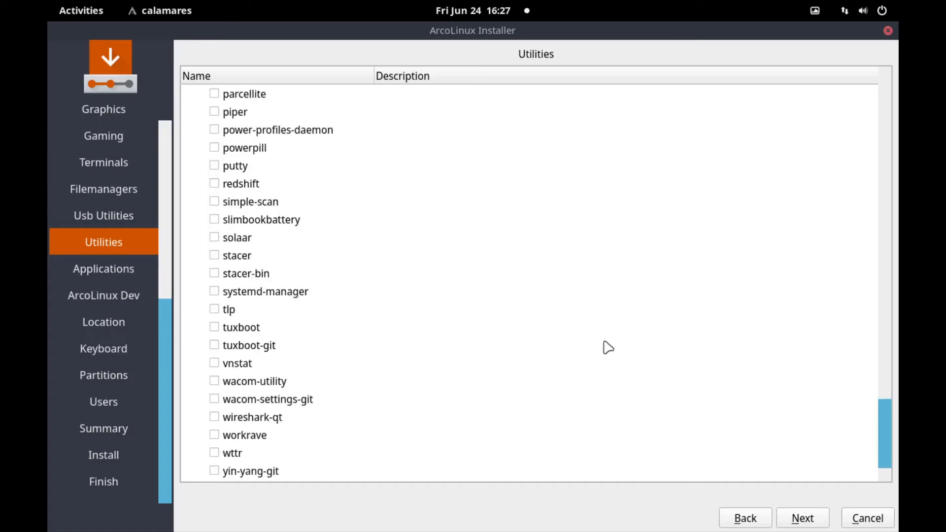
left_click(801, 518)
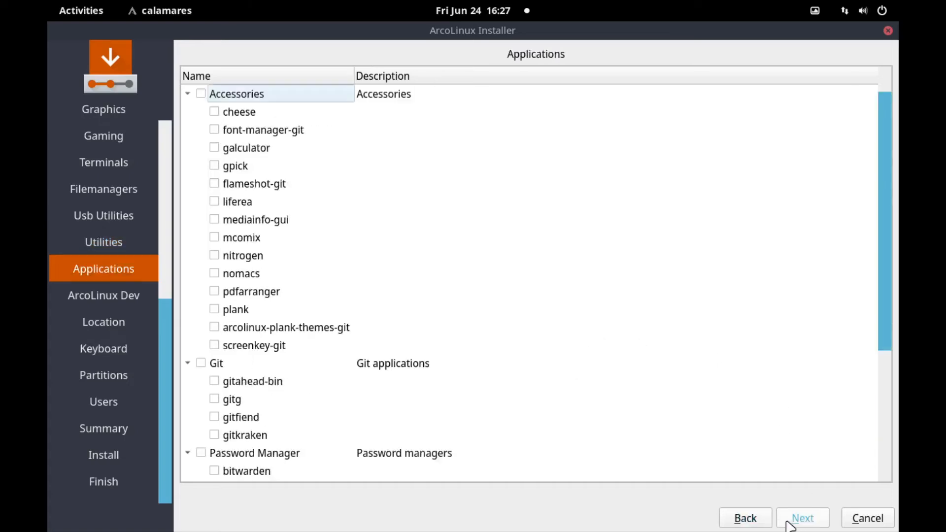
- Inspect the Virtualbox and Vmware groups, then skip Applications and ArcoLinux Dev unselected
scroll(666, 374, "down", 3)
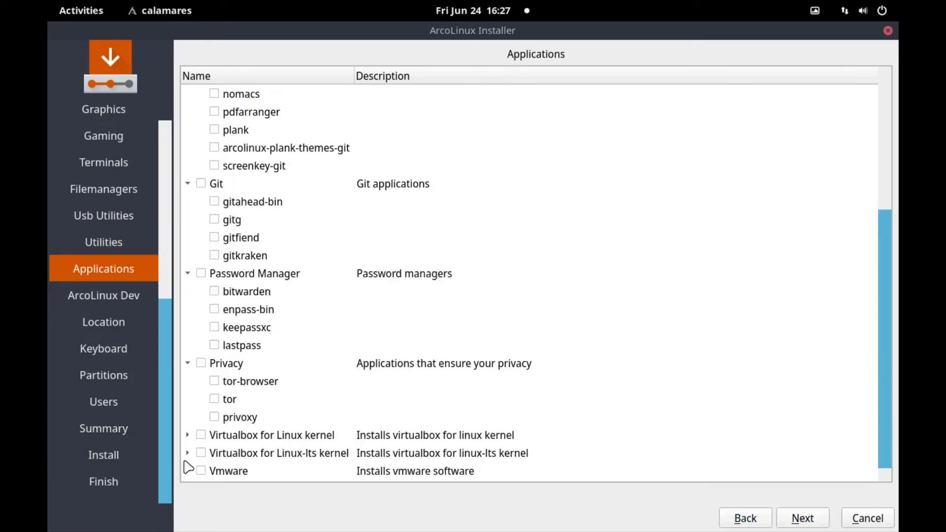
left_click(188, 434)
left_click(187, 435)
key("Home")
scroll(624, 390, "down", 3)
left_click(188, 470)
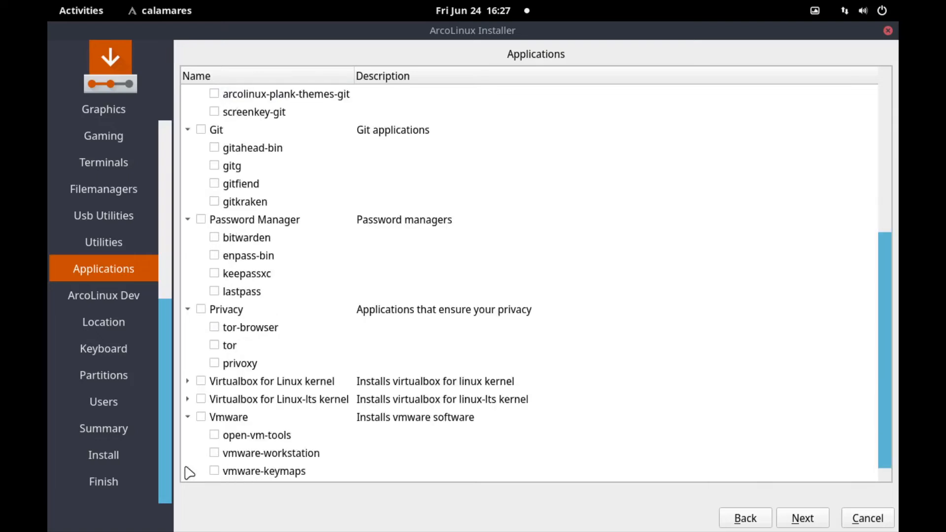
left_click(188, 417)
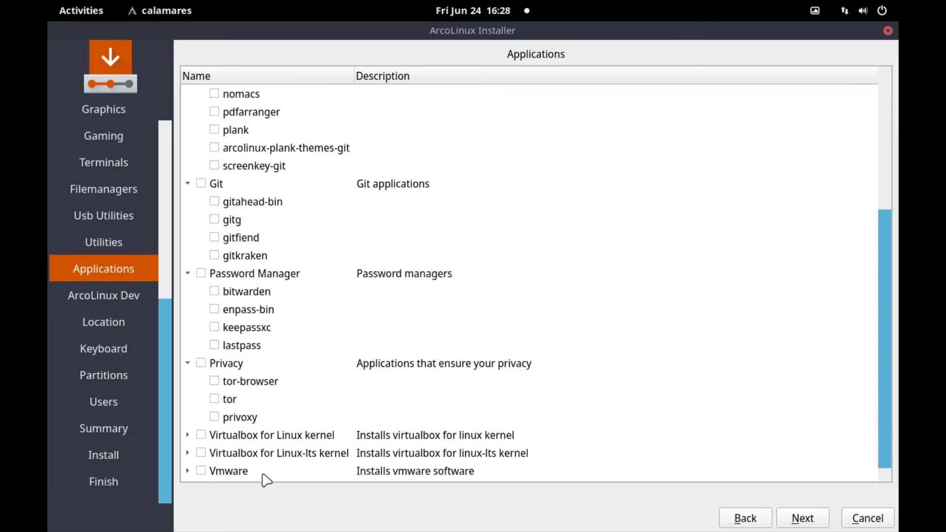
left_click(792, 523)
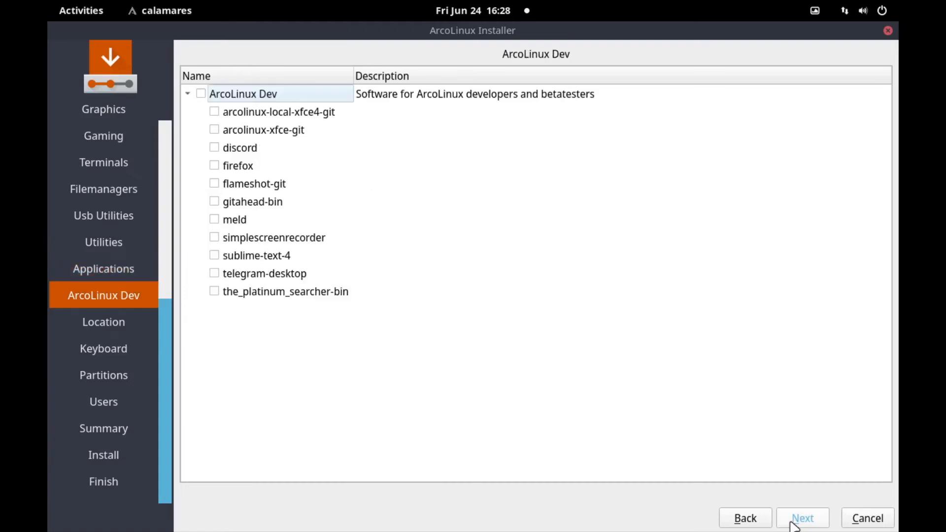
left_click(790, 524)
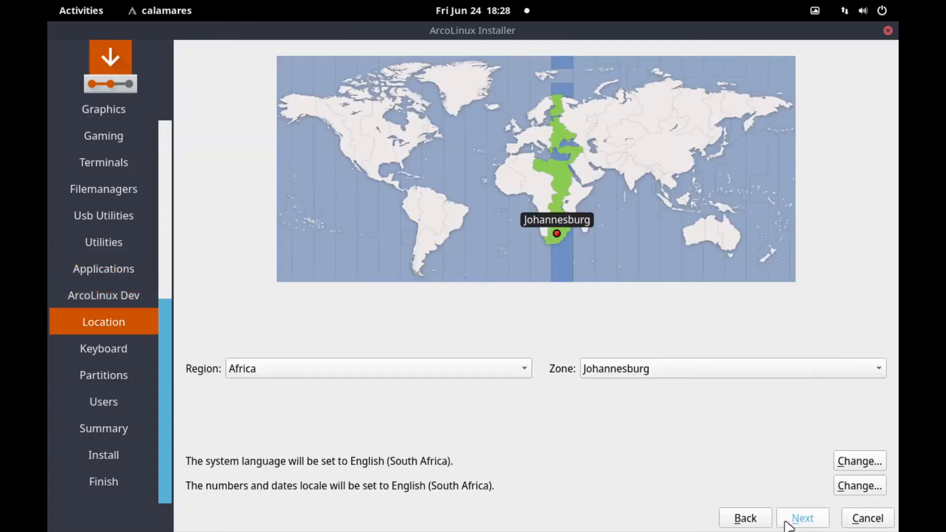
- Accept the default location and keyboard layout, then choose Erase disk for vda
left_click(790, 523)
left_click(790, 522)
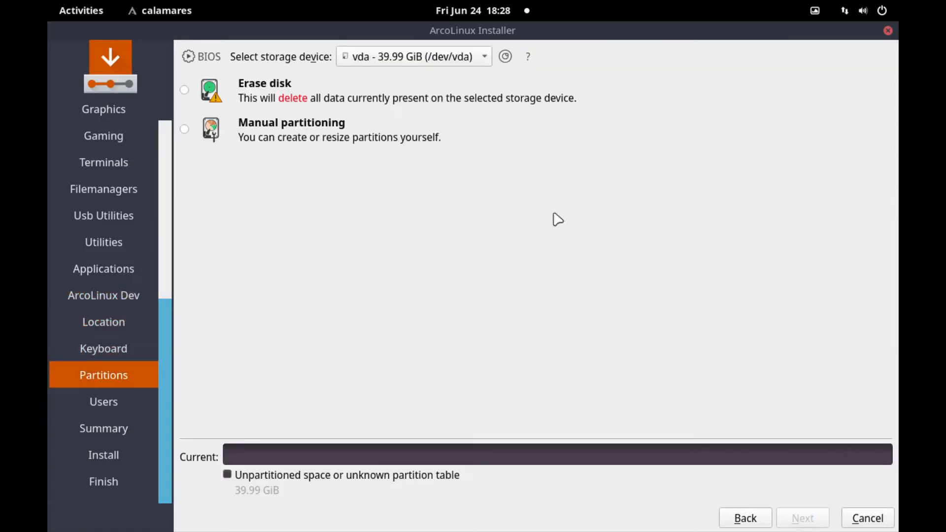
left_click(319, 85)
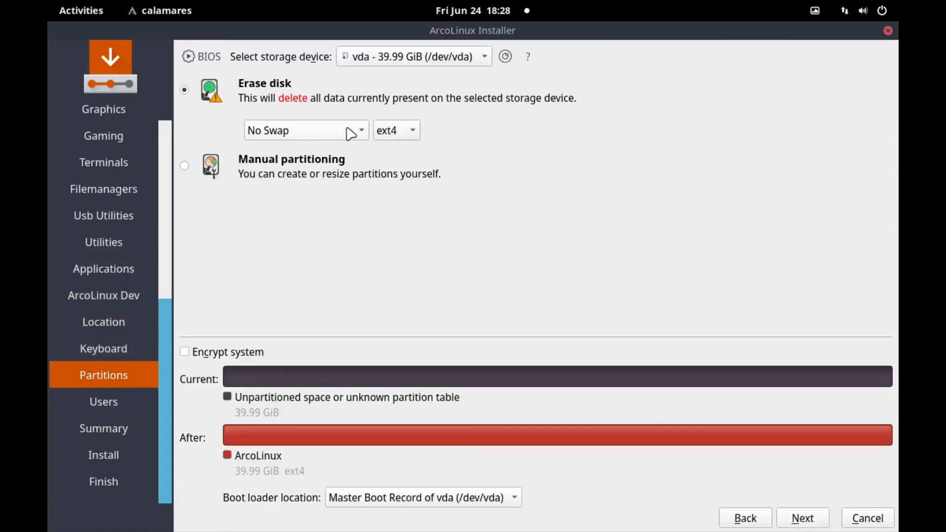
- Set swap to 'Swap to file', keep the ext4 filesystem, and confirm the partition layout
left_click(350, 132)
left_click(348, 130)
left_click(301, 134)
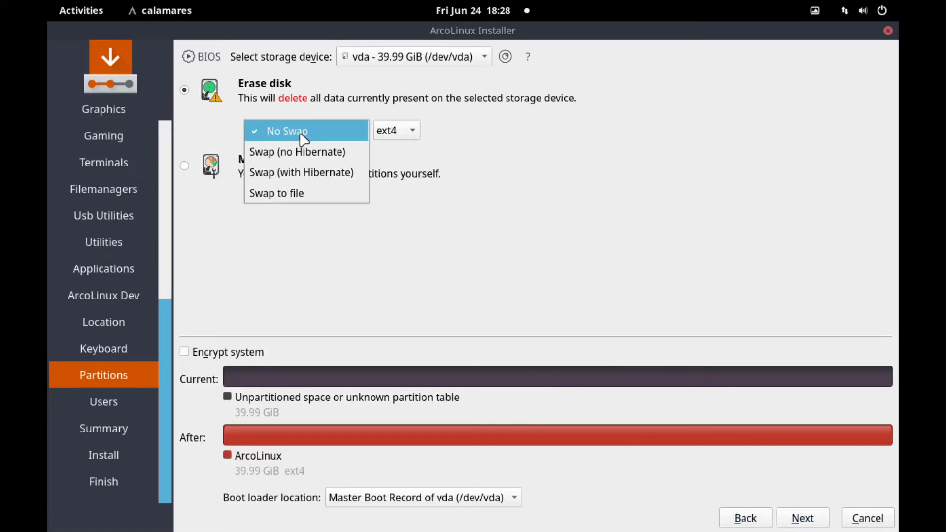
left_click(294, 194)
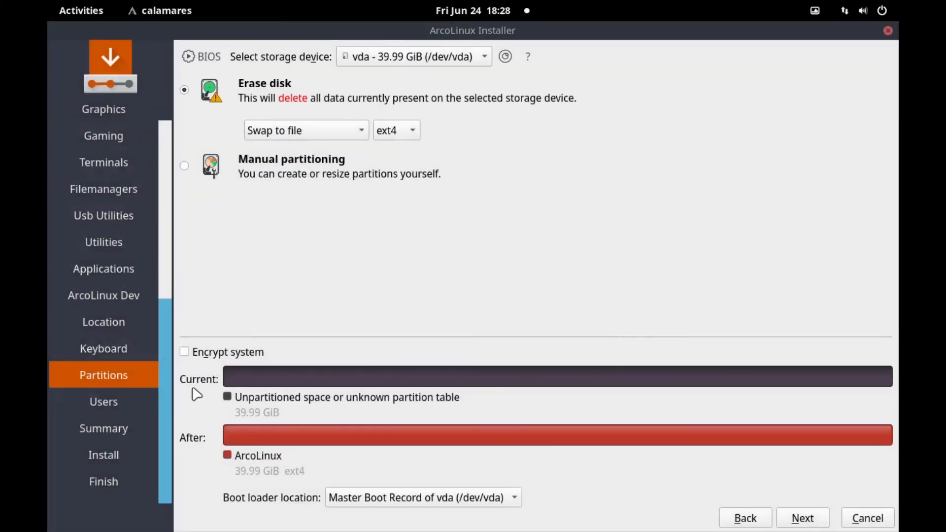
left_click(397, 137)
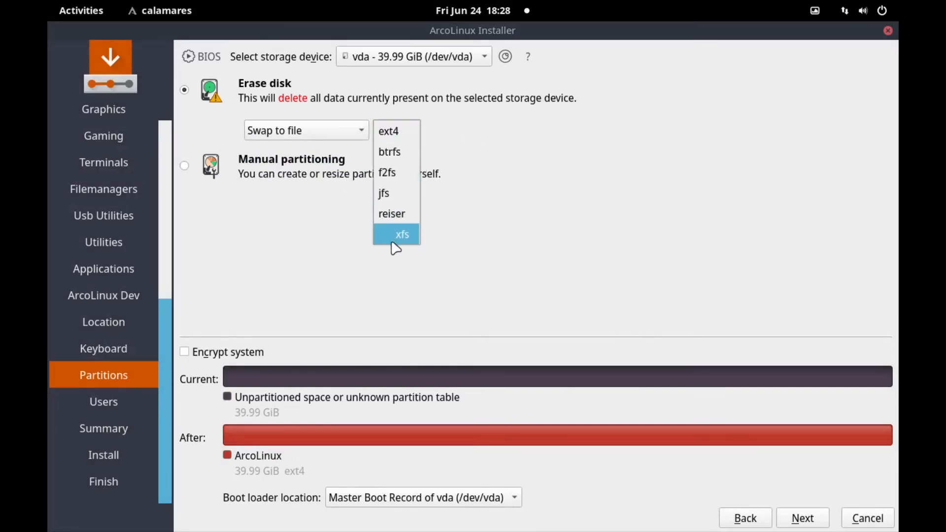
left_click(630, 245)
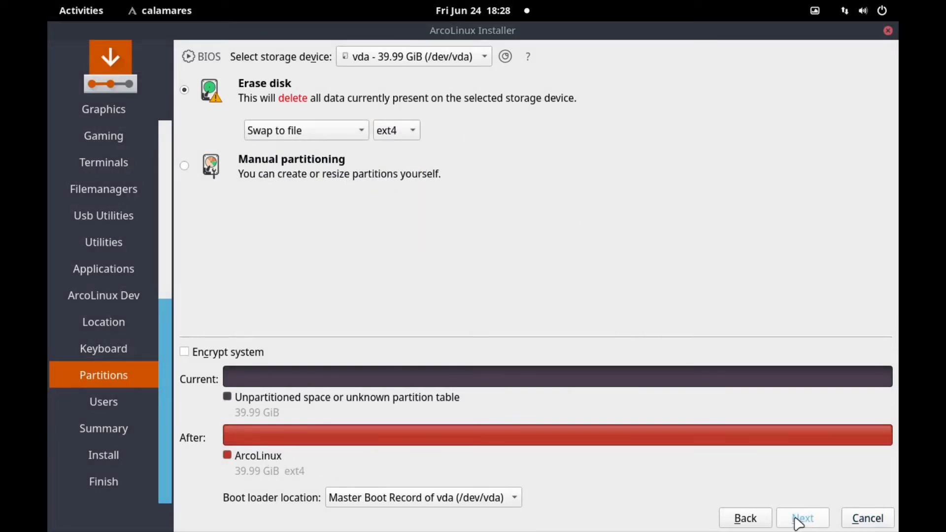
left_click(796, 520)
- Enter the user's name and set the computer name to arcolinuxvirtual
type("gosh")
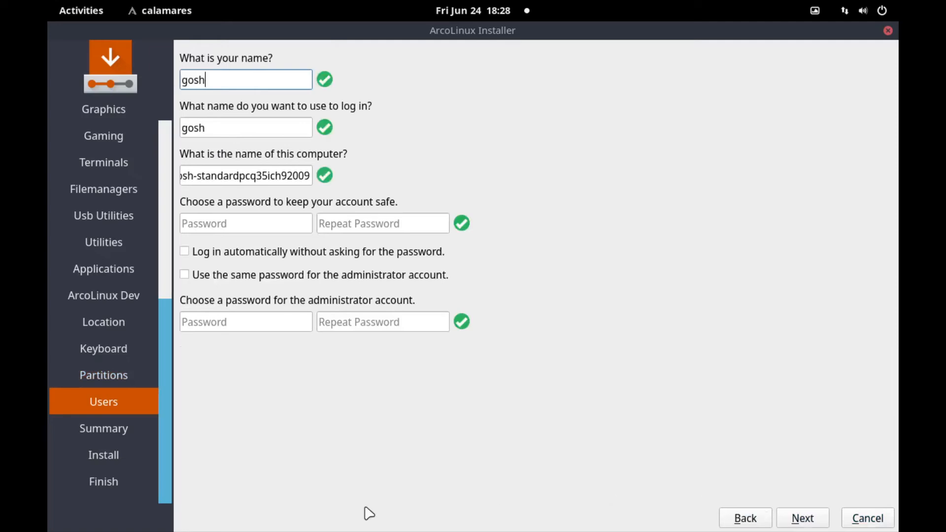
key("Tab")
key("Tab")
type("ar")
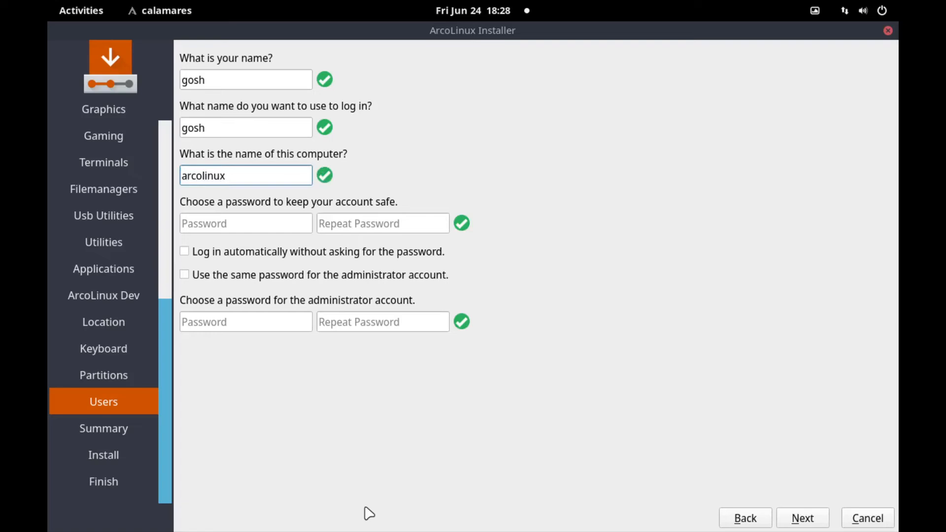
type("colinuxvirtual")
key("Tab")
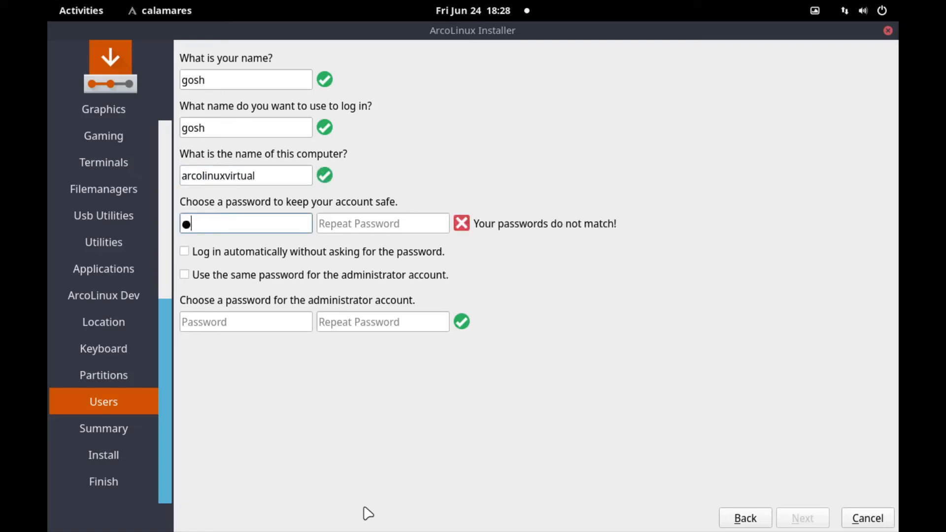
- Enter and confirm the account password, reuse it for the administrator, and continue to Summary
key("Tab")
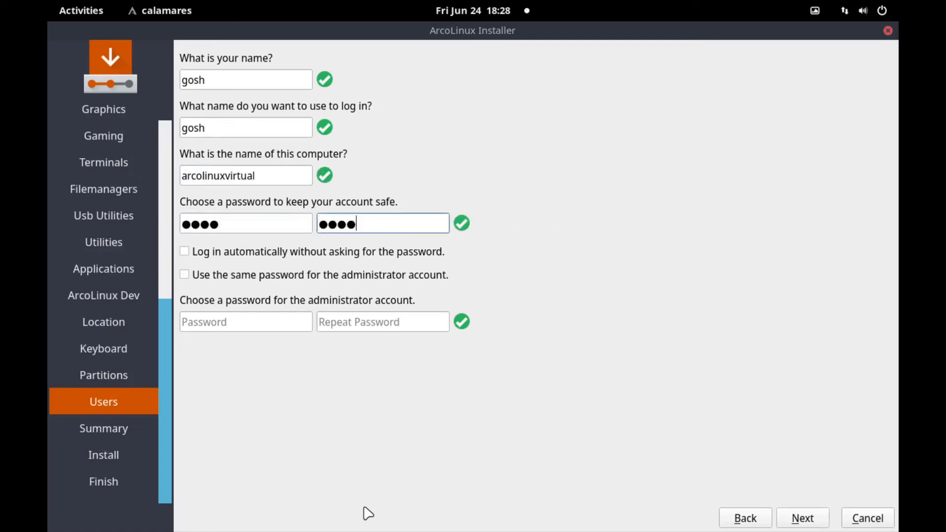
left_click(296, 275)
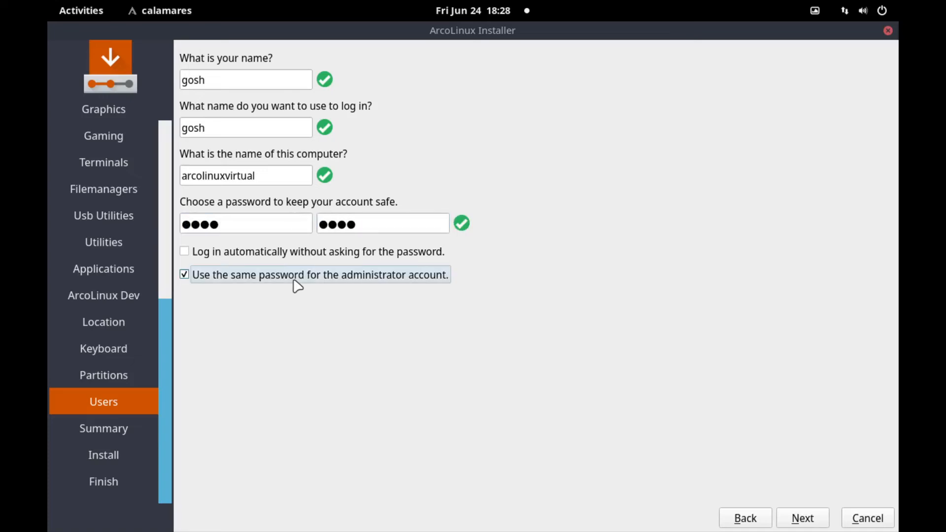
left_click(798, 514)
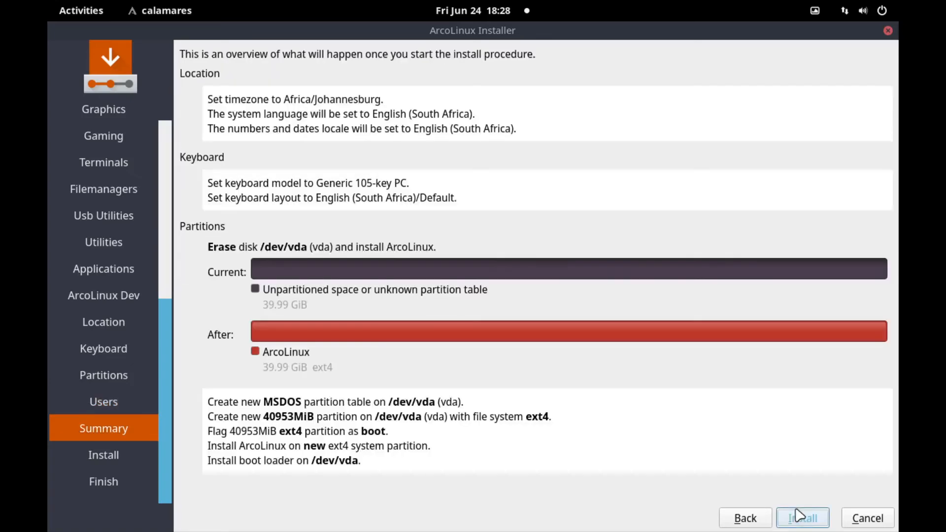
- Start the ArcoLinux installation, briefly showing and then hiding the install log
left_click(799, 514)
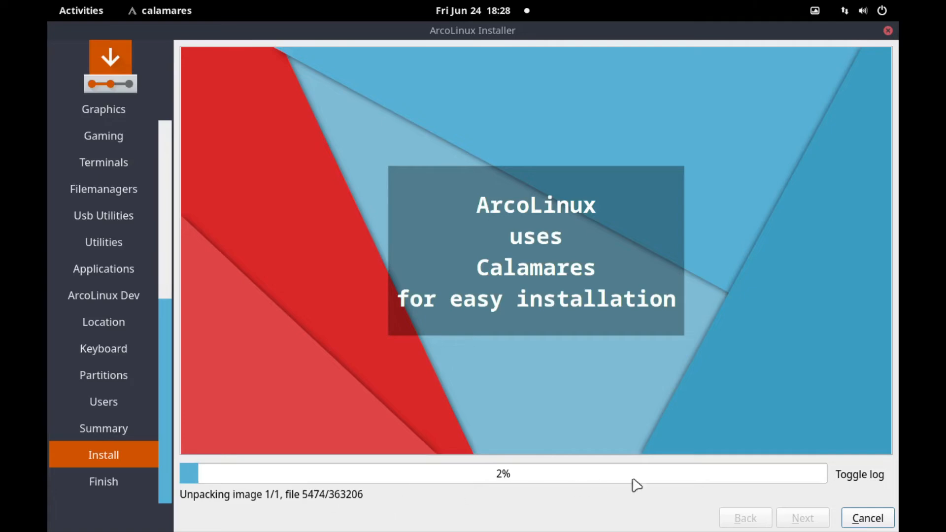
left_click(857, 482)
left_click(858, 481)
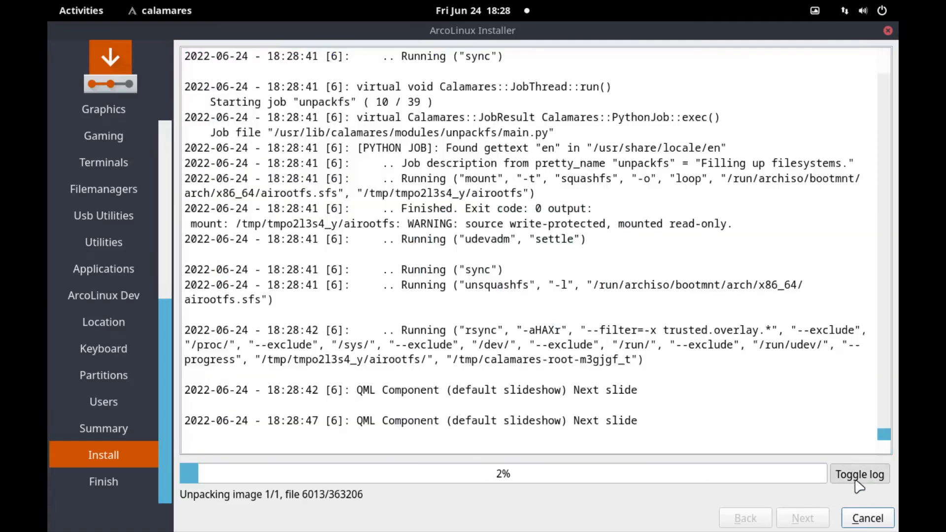